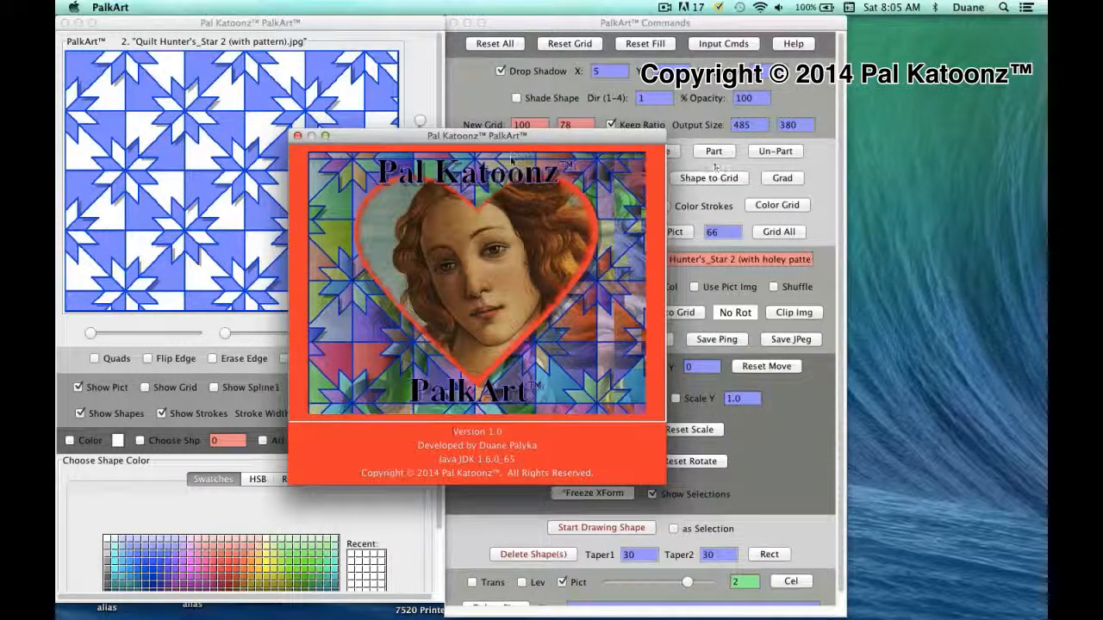
Close the splash window and compare the original Quilt Hunter's_Star 2 photo (picture 3) with its patterned version (picture 2)
left_click(297, 137)
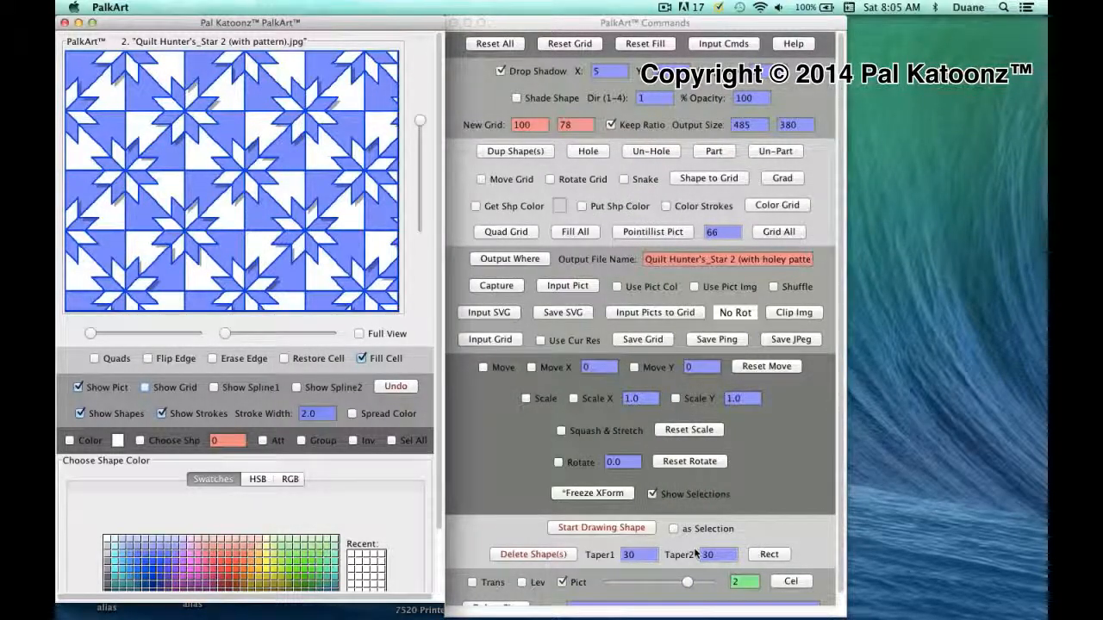
left_click_drag(687, 583, 709, 582)
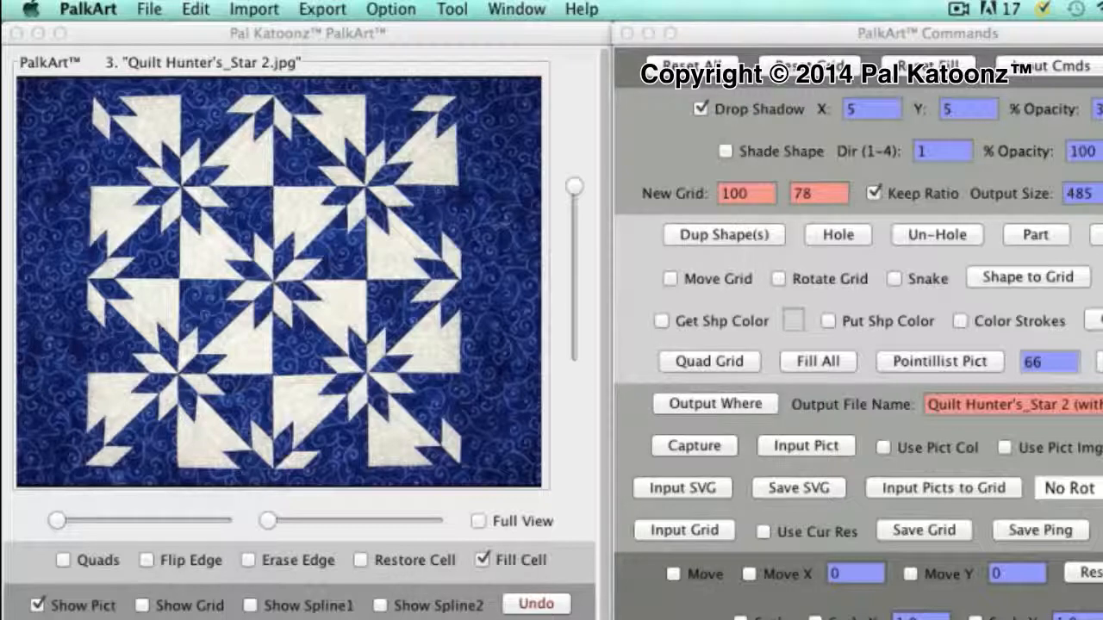
key("super+2")
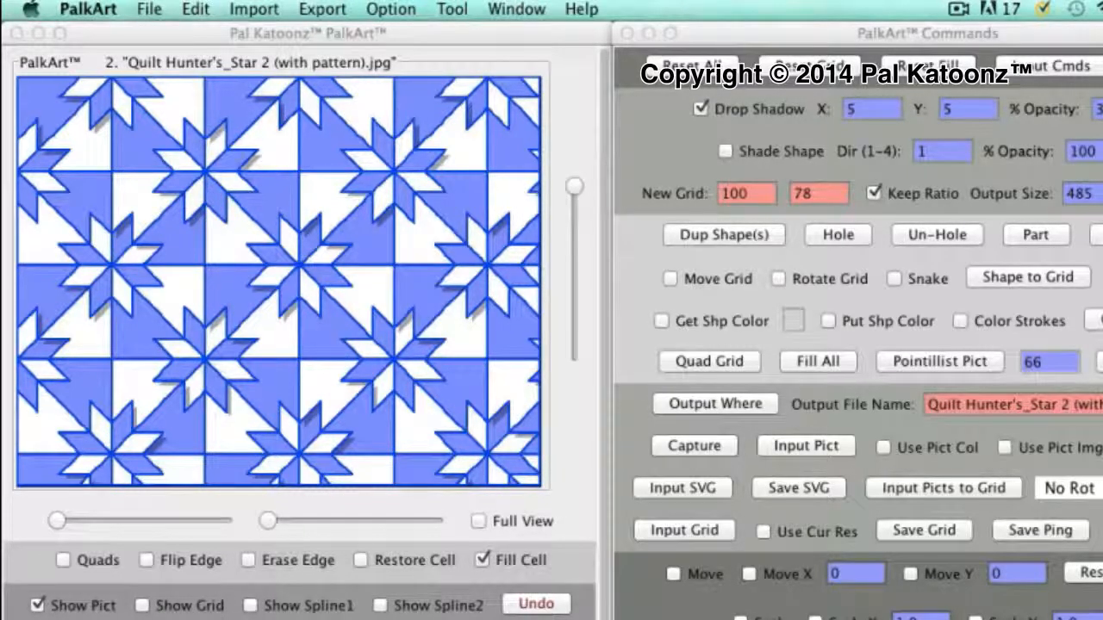
Hide the picture, display the grid instead, and enlarge the two finished star blocks in the grid's upper-left corner
left_click(36, 604)
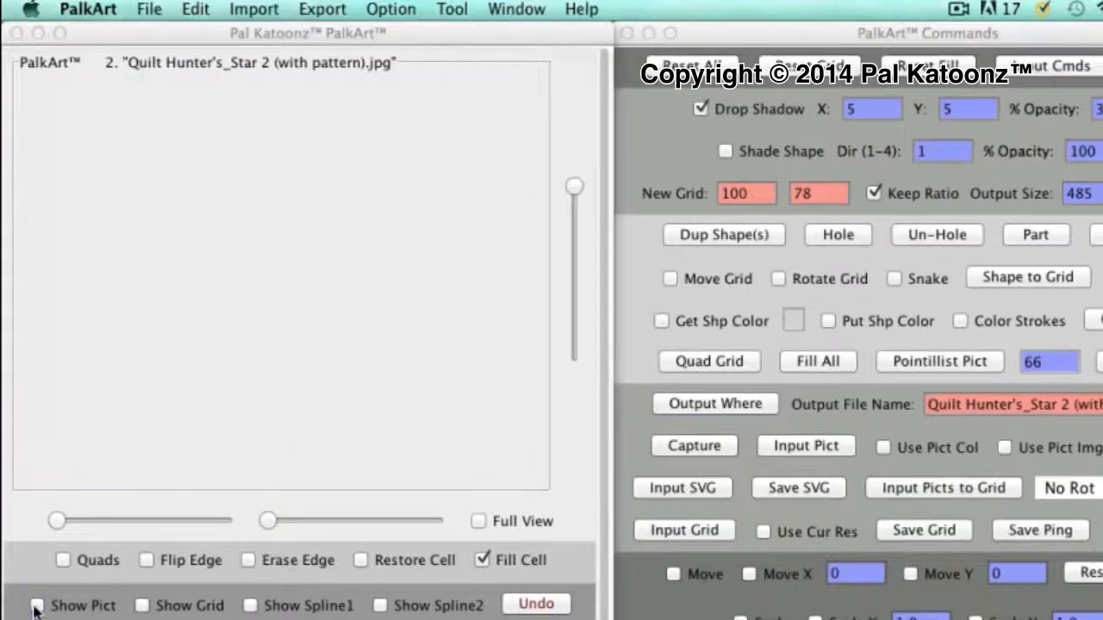
left_click(143, 606)
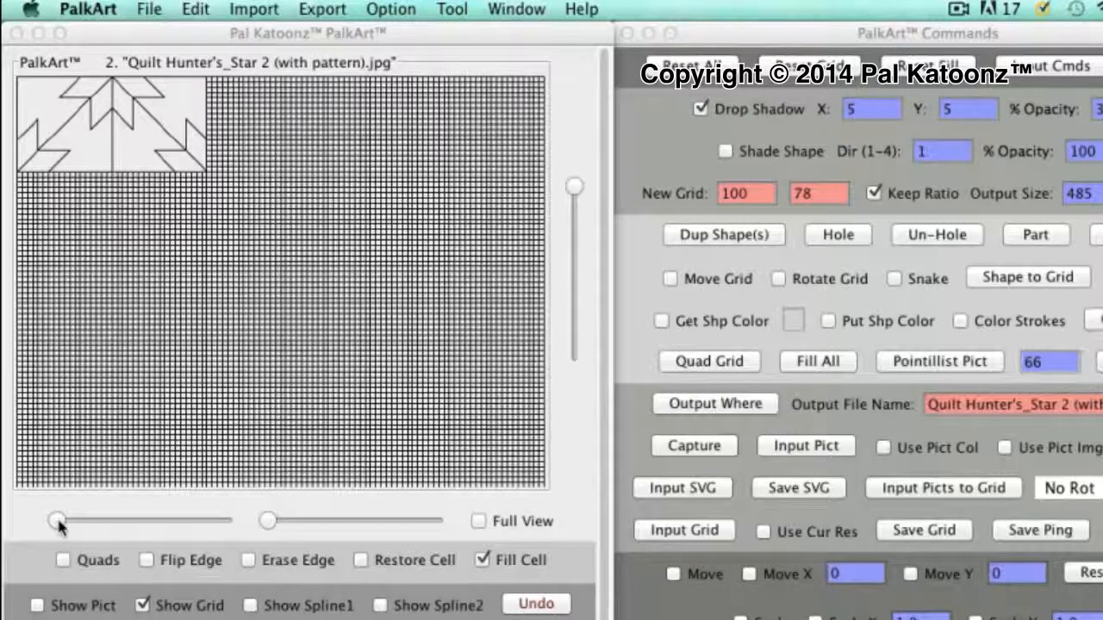
left_click_drag(57, 522, 143, 521)
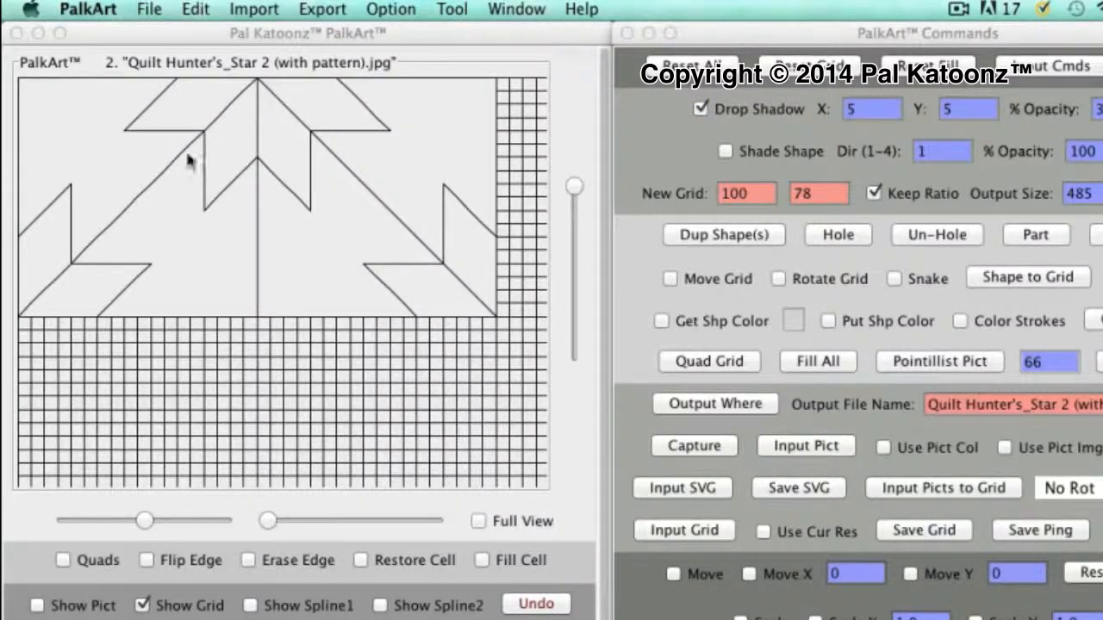
Make a rectangular selection and fit its corners exactly around the upper-left star block of the grid
left_click(71, 107)
mouse_move(275, 126)
left_mouse_down()
mouse_move(435, 225)
mouse_move(419, 245)
mouse_move(232, 240)
mouse_move(119, 176)
mouse_move(90, 140)
left_mouse_up()
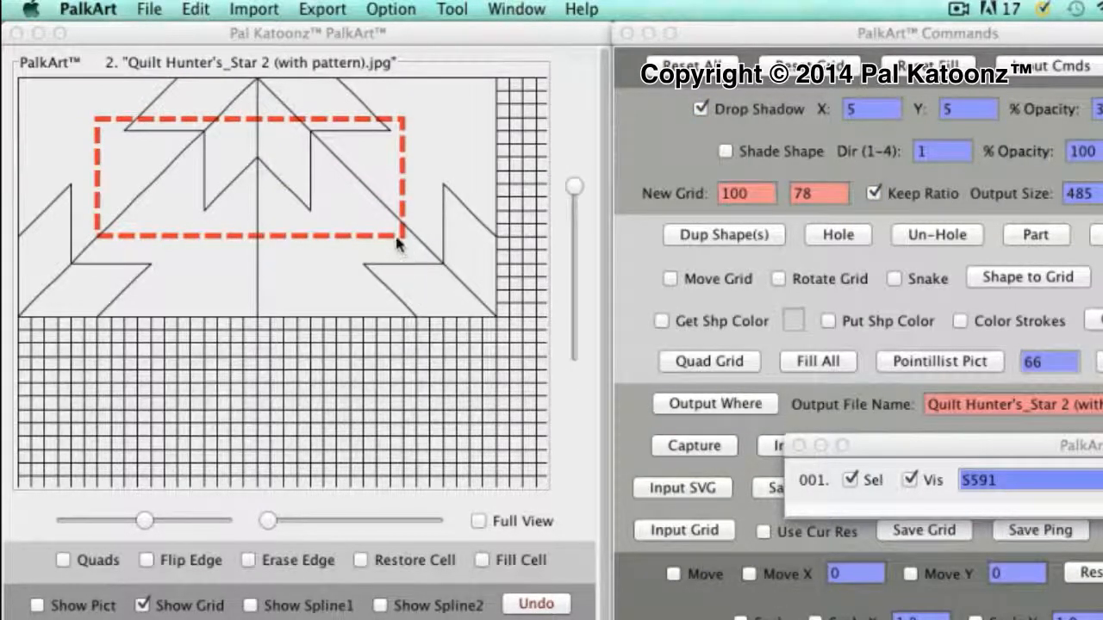
left_click_drag(399, 236, 315, 308)
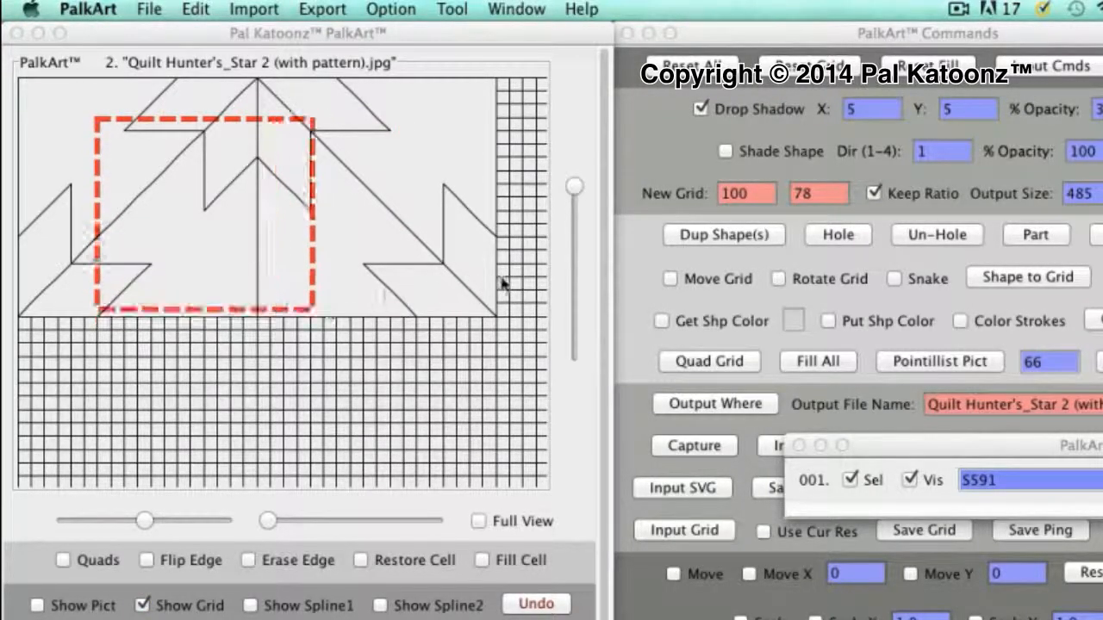
left_click_drag(504, 283, 524, 305)
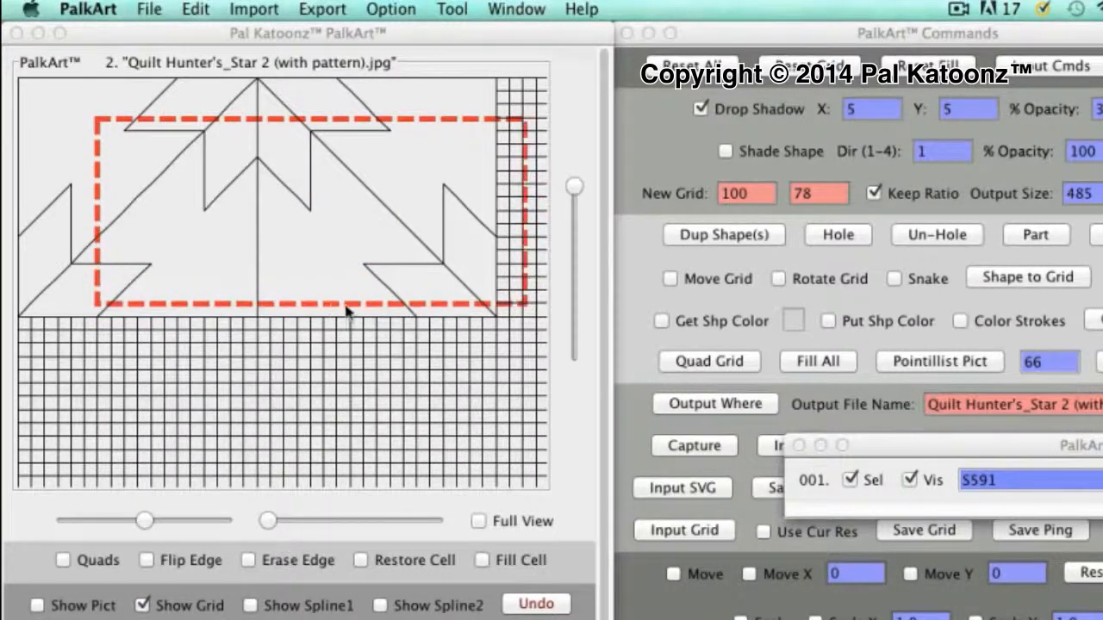
left_click_drag(346, 310, 265, 325)
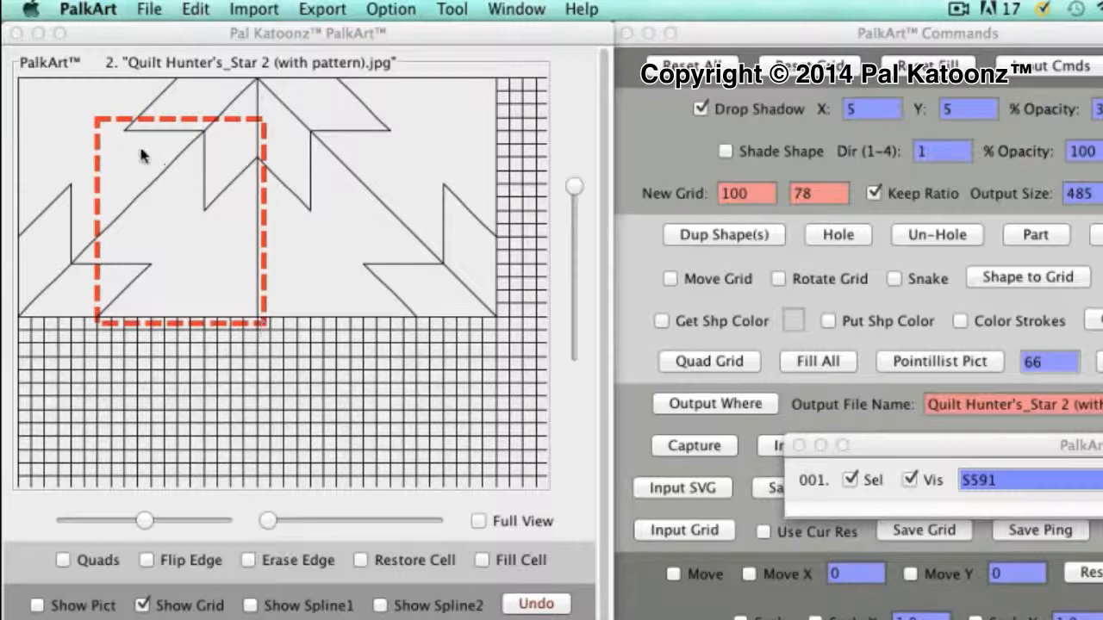
left_click(94, 119)
left_click_drag(95, 119, 19, 77)
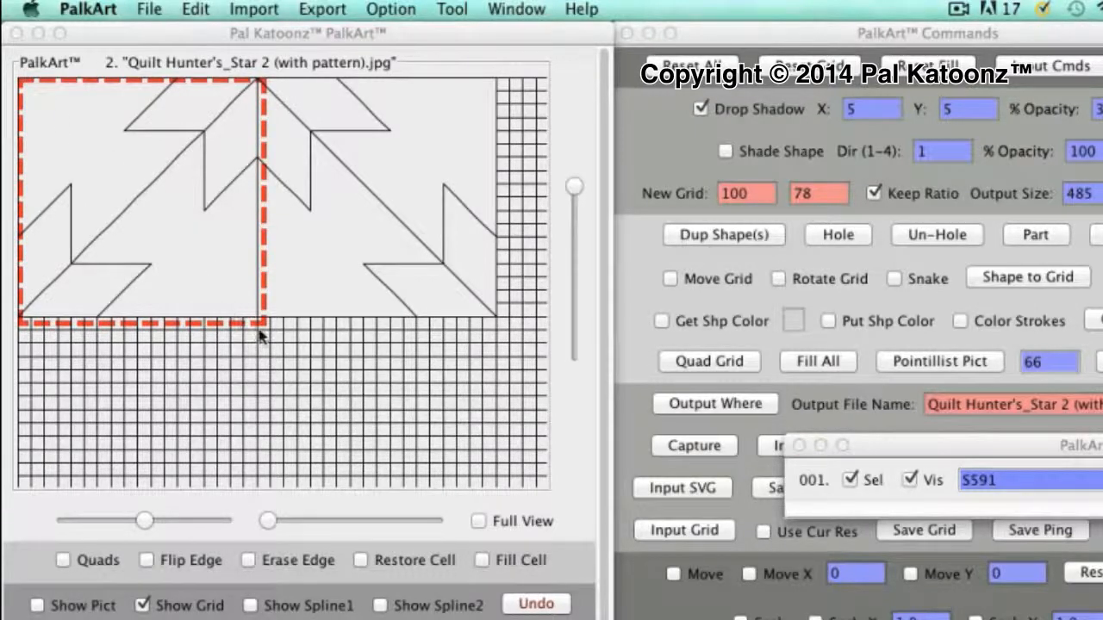
left_click_drag(261, 324, 263, 321)
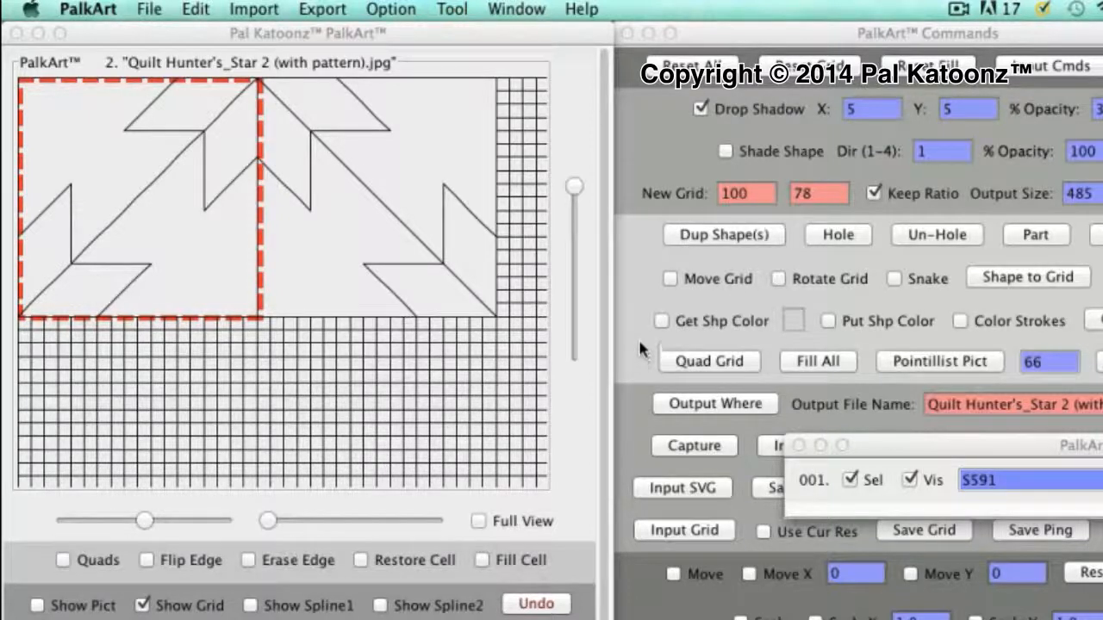
With Move Grid enabled, copy the upper-left block's grid section into the empty area diagonally below it, at X 89, Y 89
left_click(669, 279)
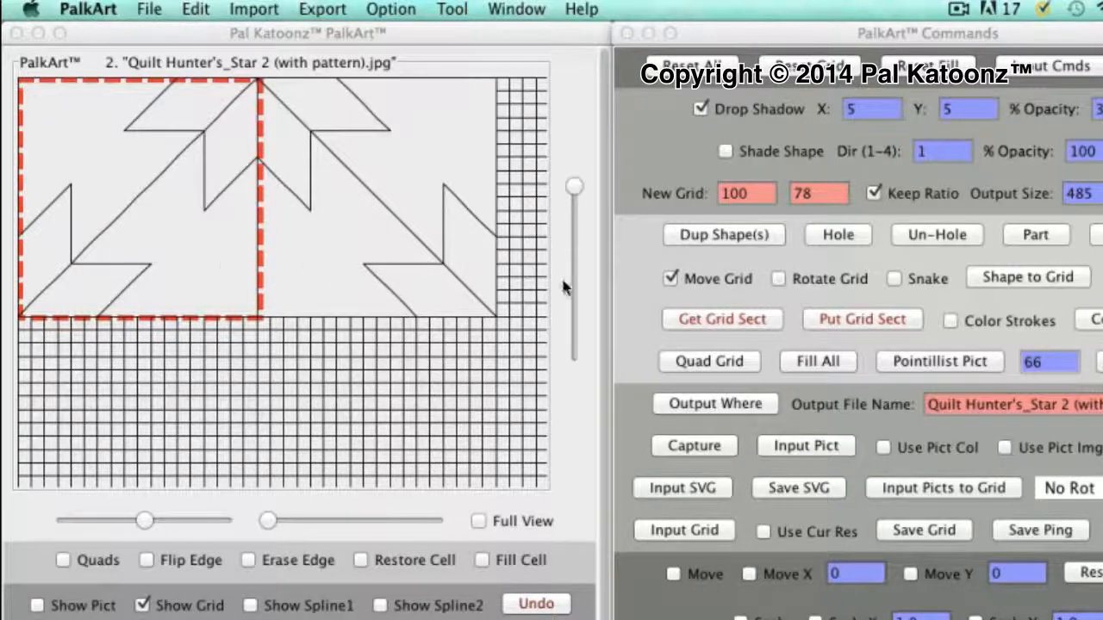
left_click(739, 320)
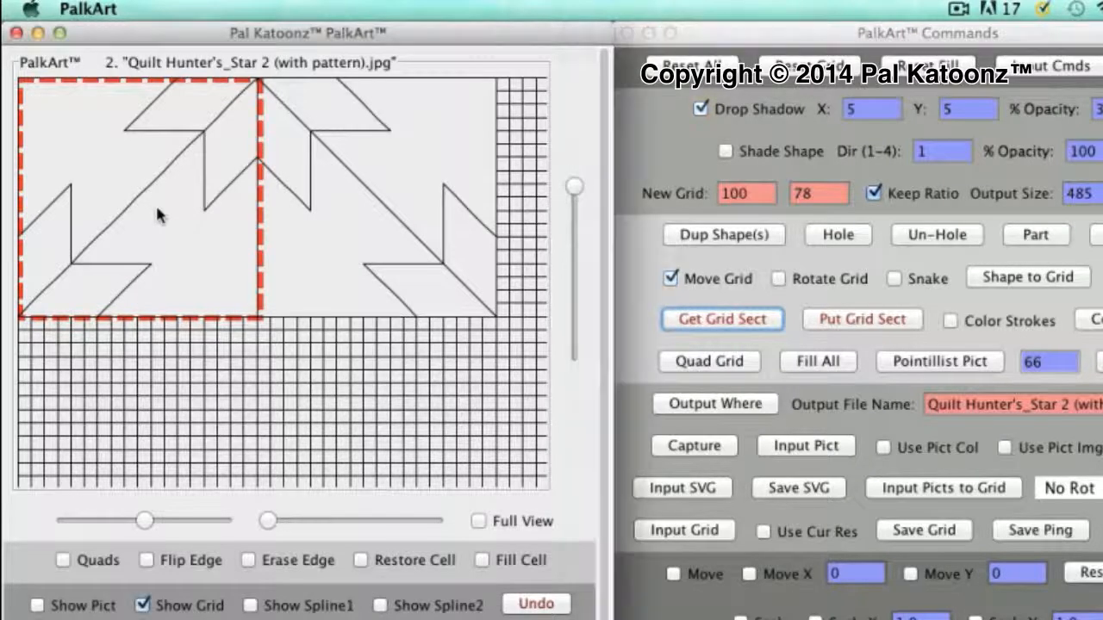
left_click_drag(158, 216, 408, 437)
left_click_drag(402, 436, 402, 453)
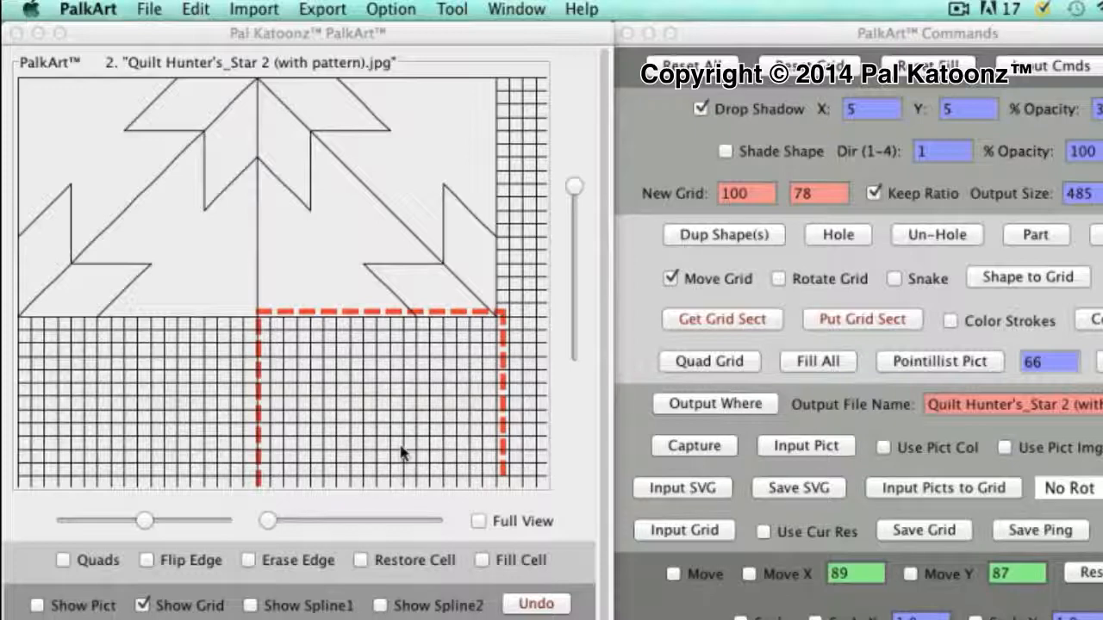
left_click_drag(401, 452, 401, 451)
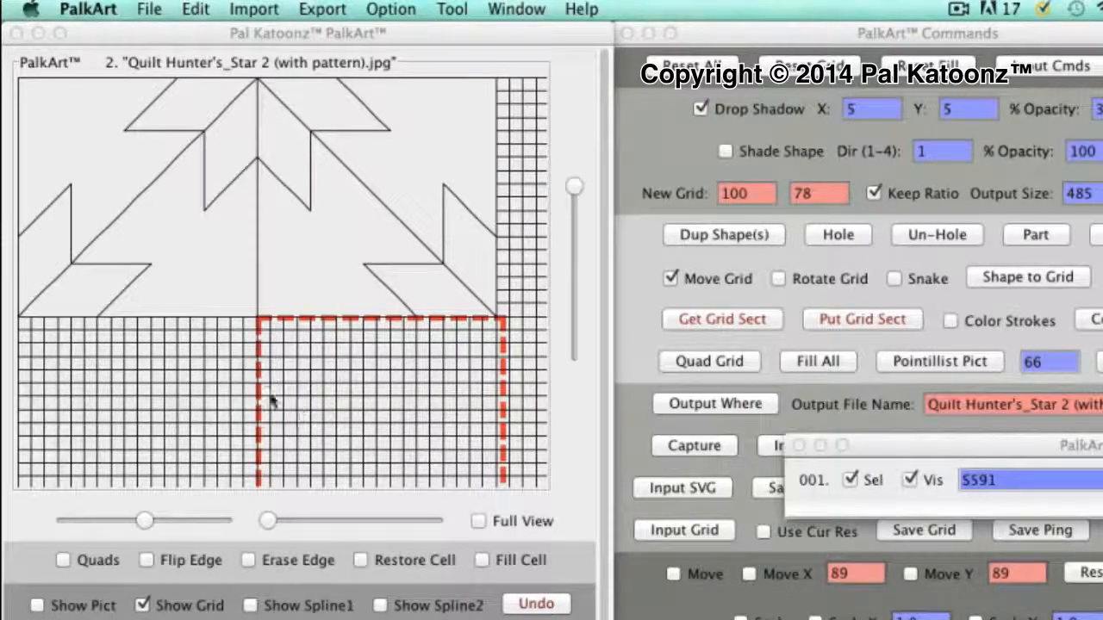
left_click(147, 522)
left_click_drag(147, 523, 122, 527)
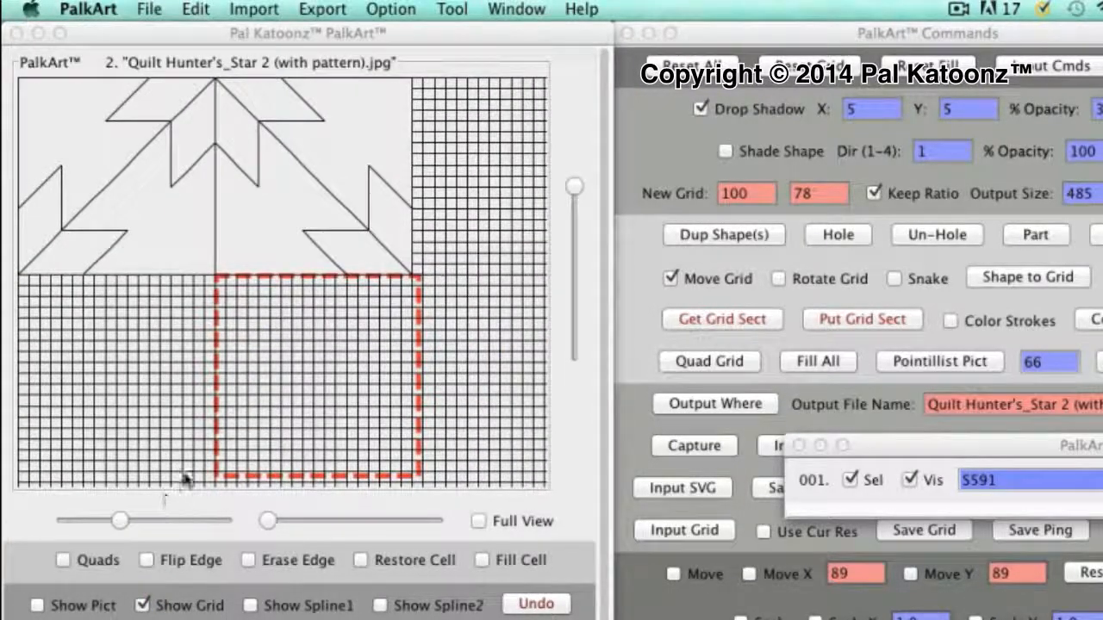
left_click(894, 320)
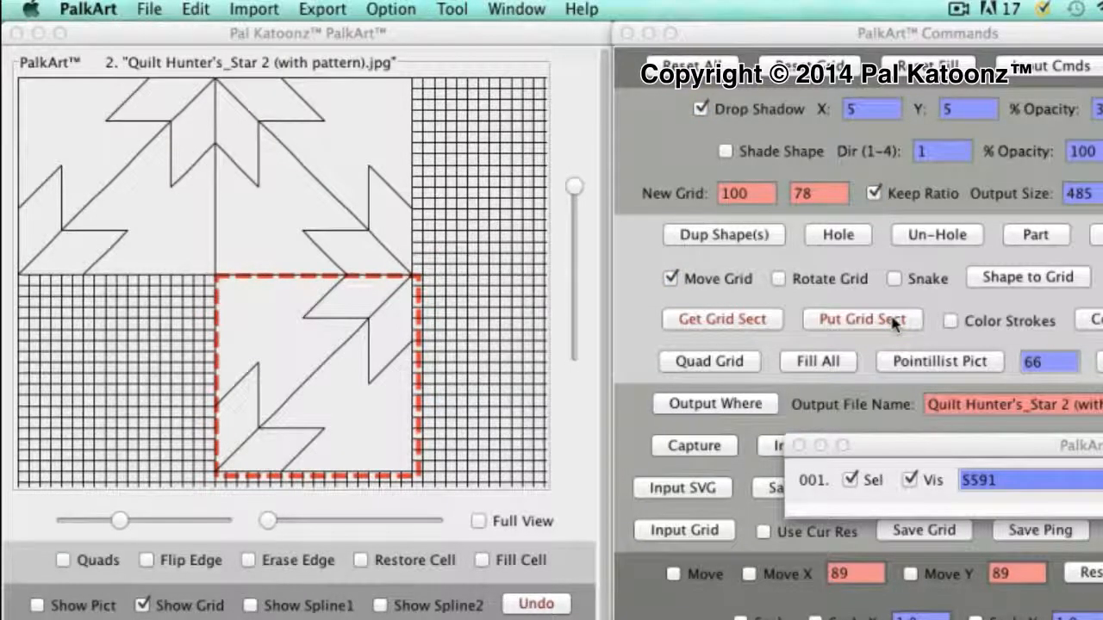
Copy the upper-right block's grid section into the empty area below the upper-left block, at X -1, Y 89
left_click(323, 416)
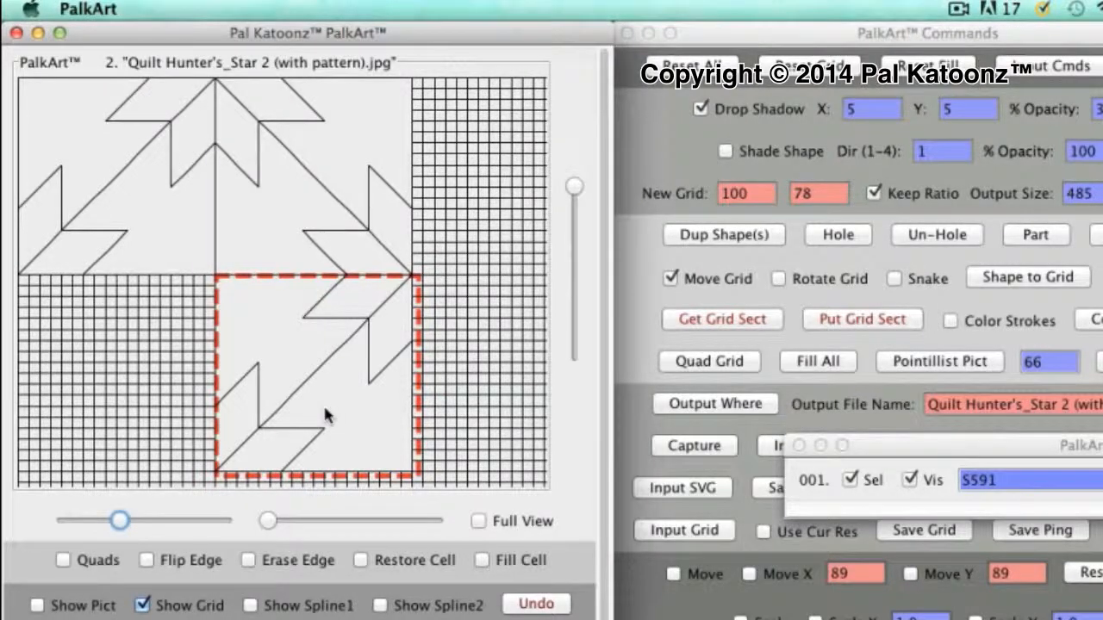
left_click_drag(323, 415, 326, 218)
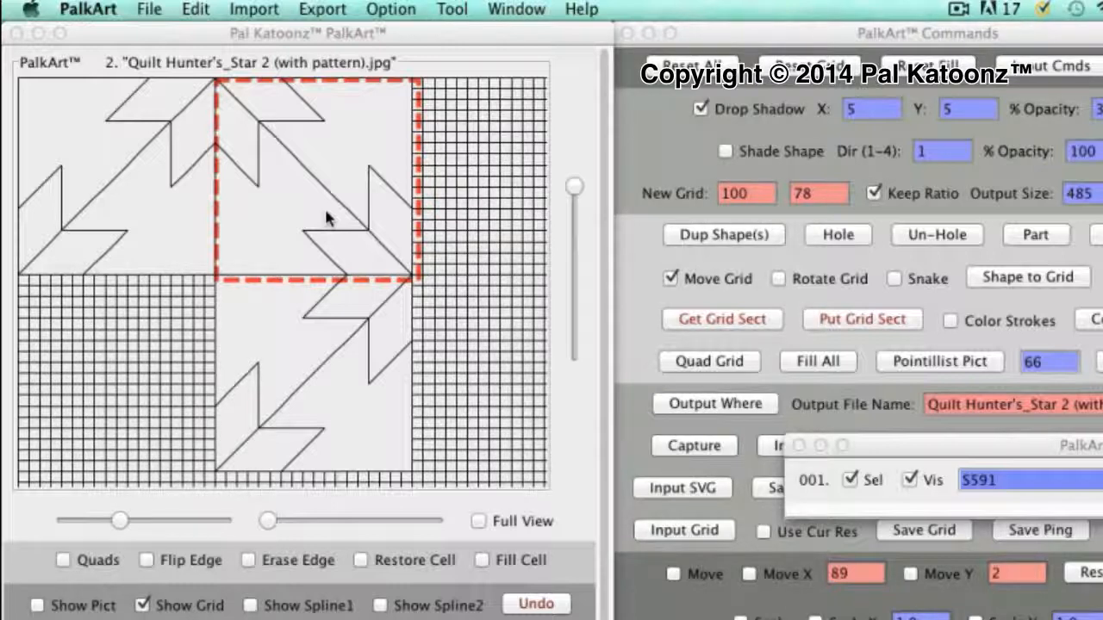
left_click(747, 322)
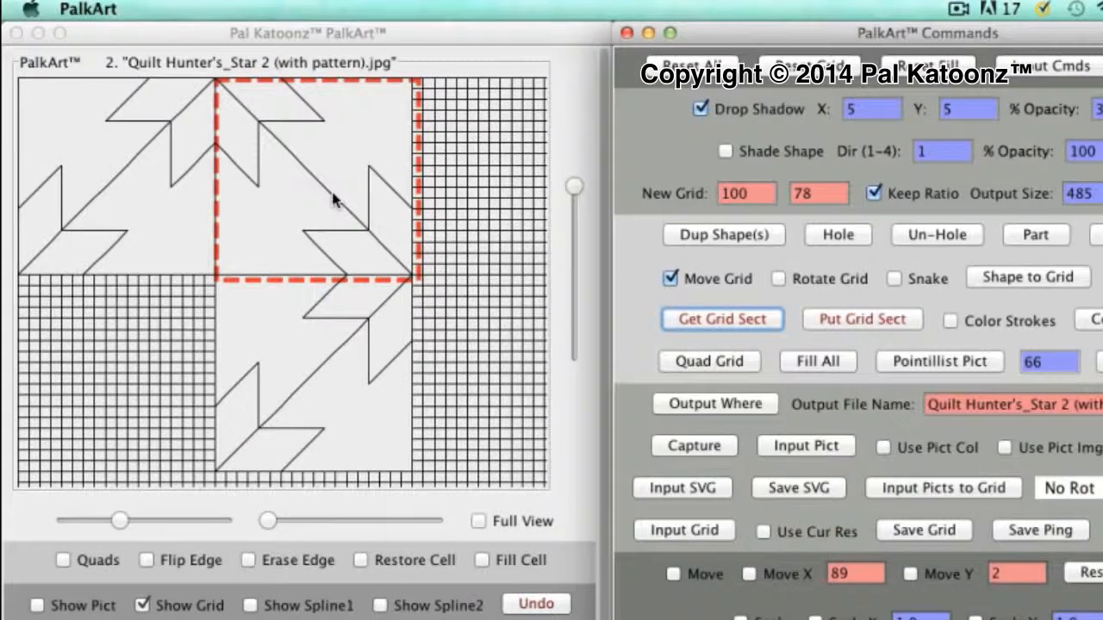
left_click_drag(331, 197, 131, 395)
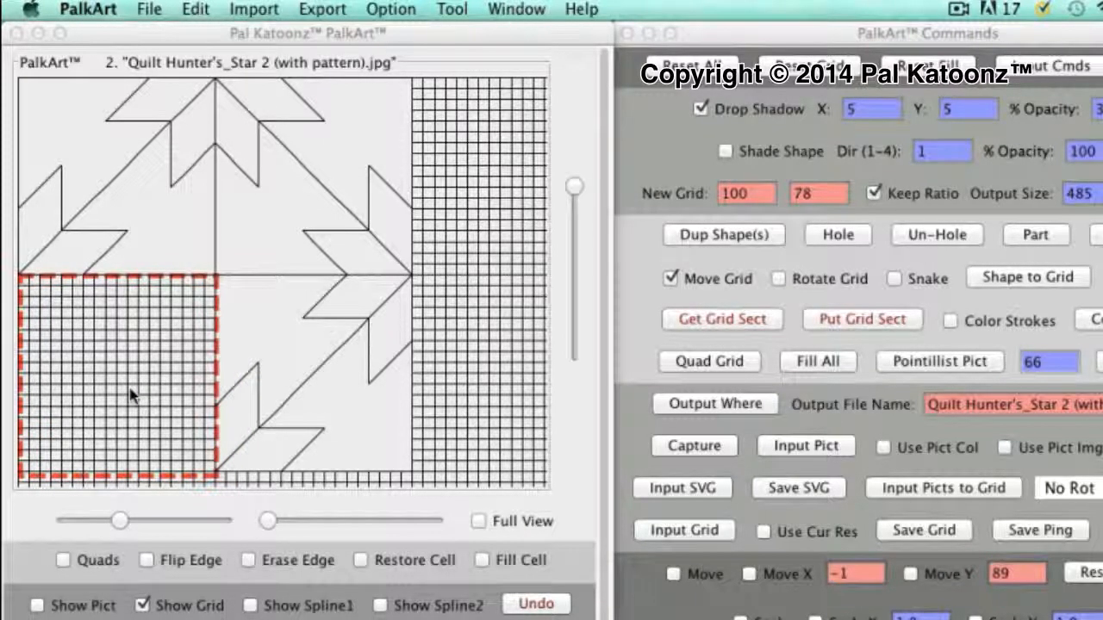
left_click(132, 389)
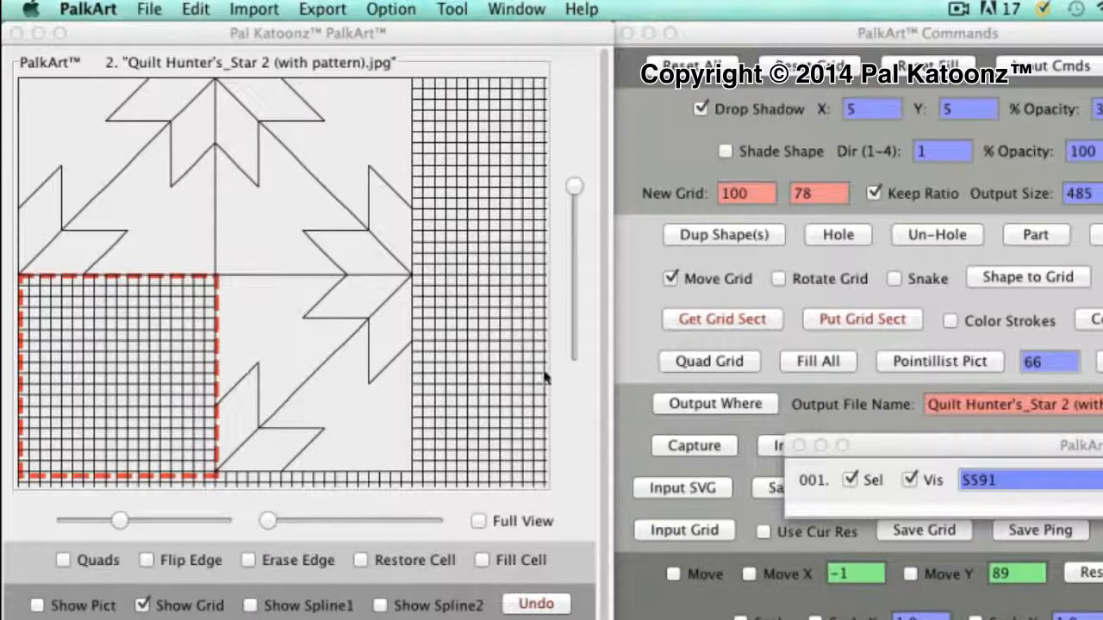
left_click(837, 318)
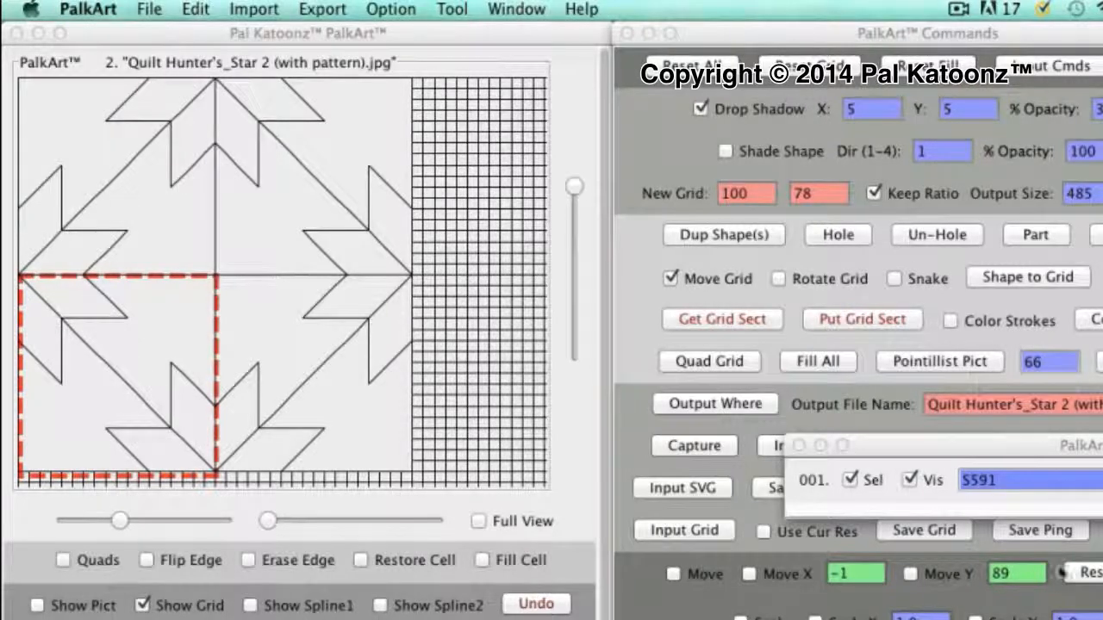
Check the finished pattern with the selection hidden, show the selection again, and extend it around all four star blocks
left_click(912, 481)
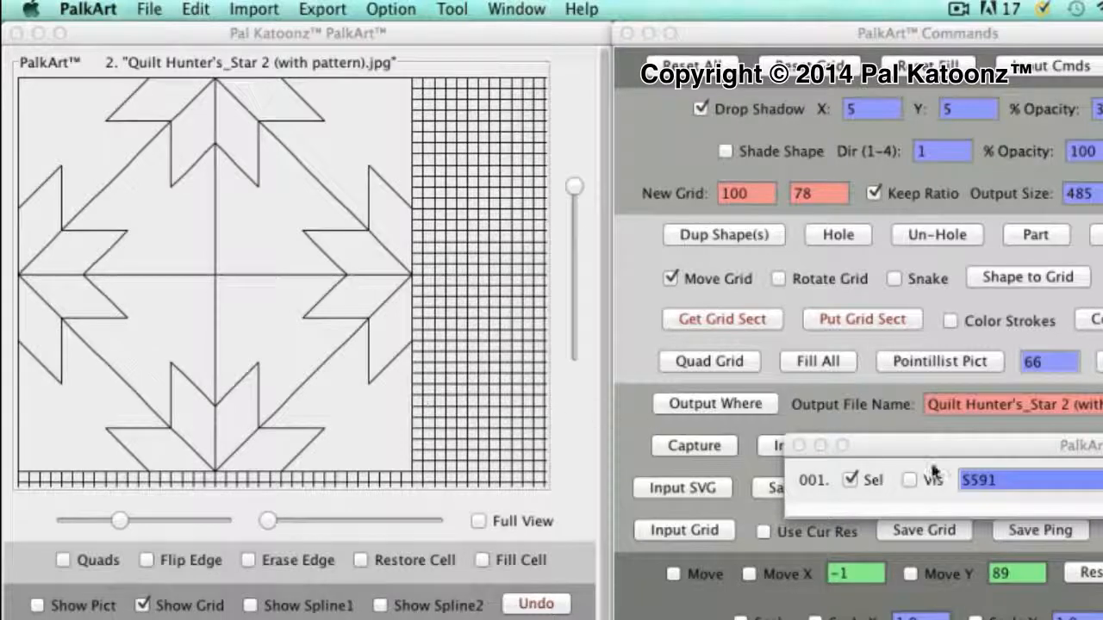
left_click(909, 481)
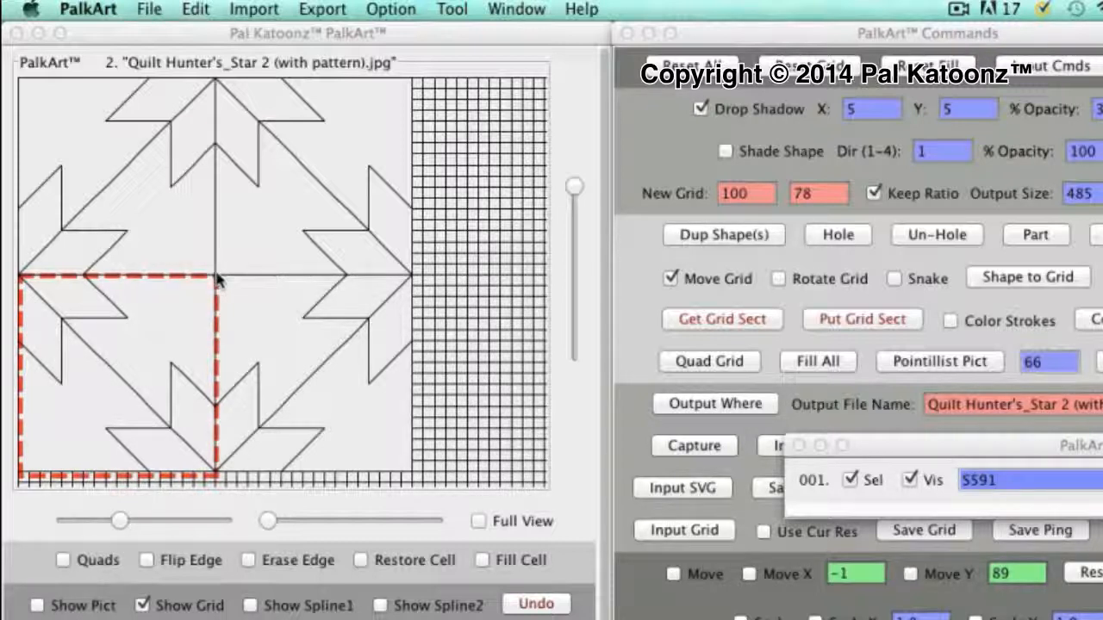
left_click_drag(218, 276, 417, 82)
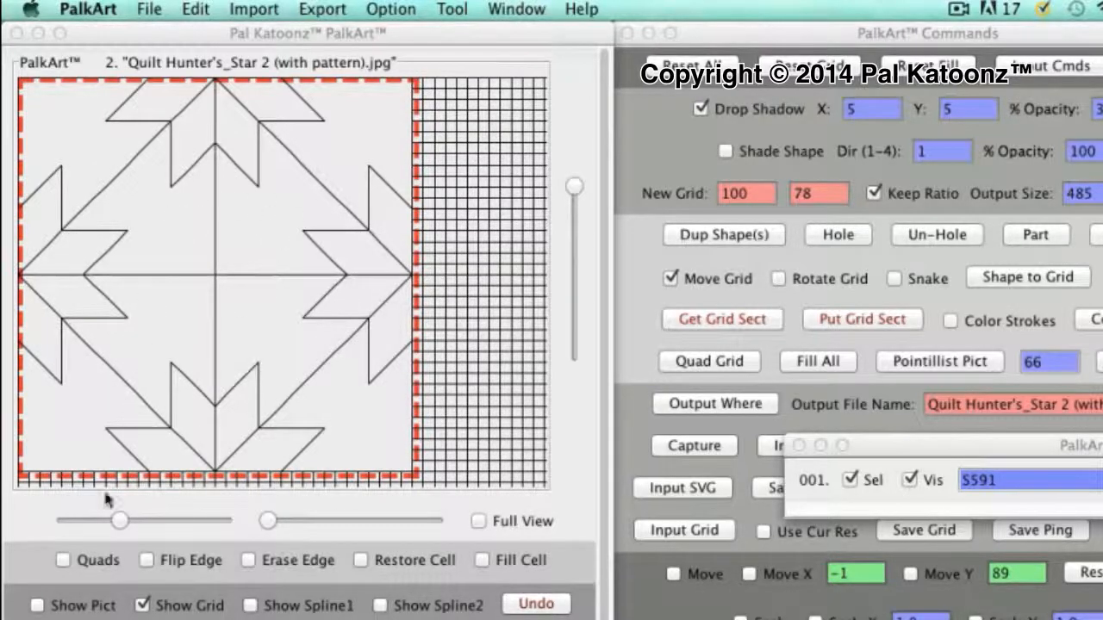
Switch to the full view and repeat the selected four-block section across the entire grid
left_click(478, 522)
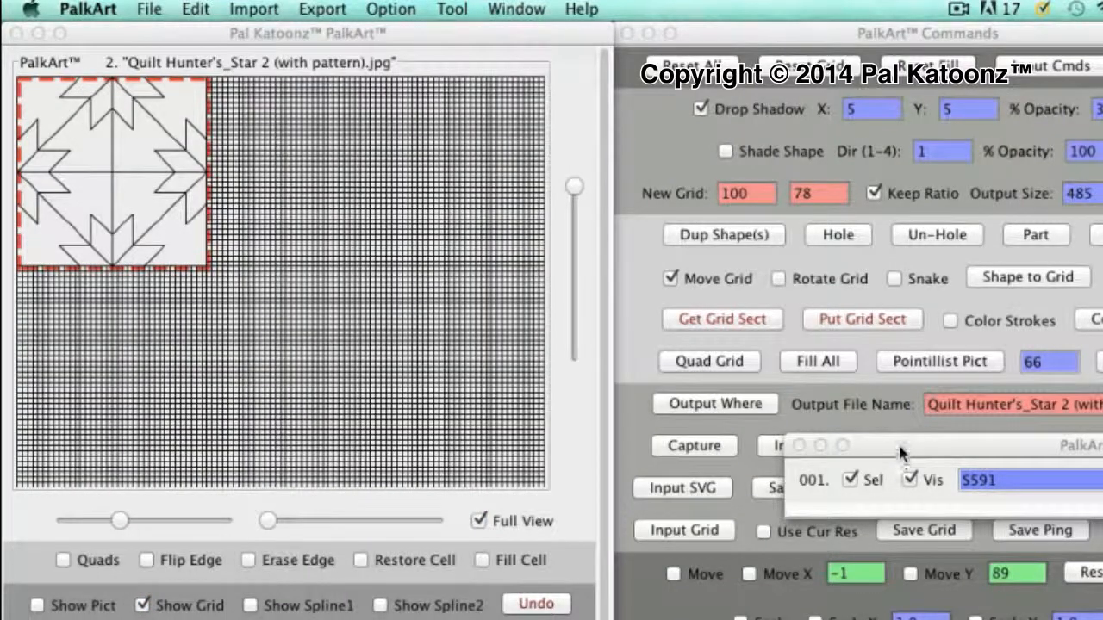
left_click_drag(899, 444, 965, 615)
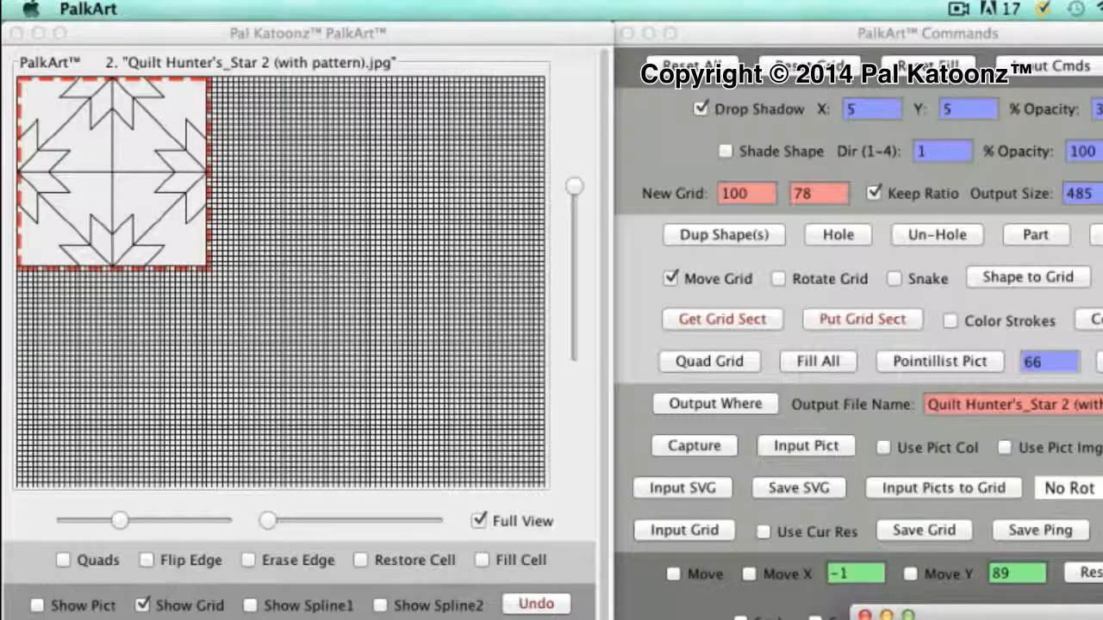
left_click(1100, 362)
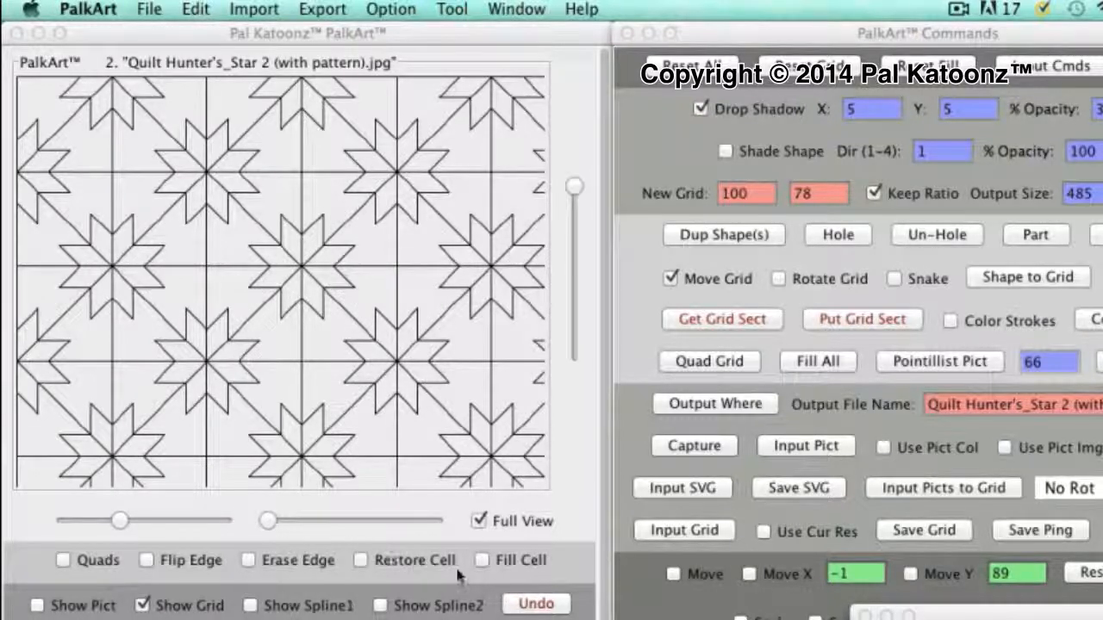
Turn on Fill Cell and fill alternating cells of the first two star blocks in the grid's top row
left_click(479, 561)
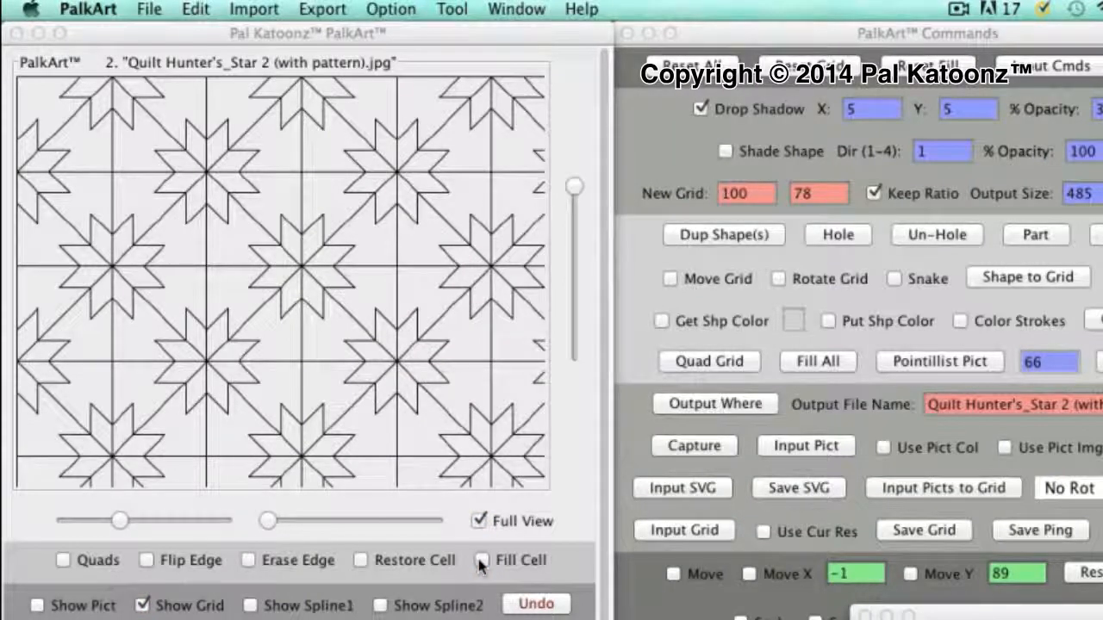
left_click(481, 560)
left_click(45, 99)
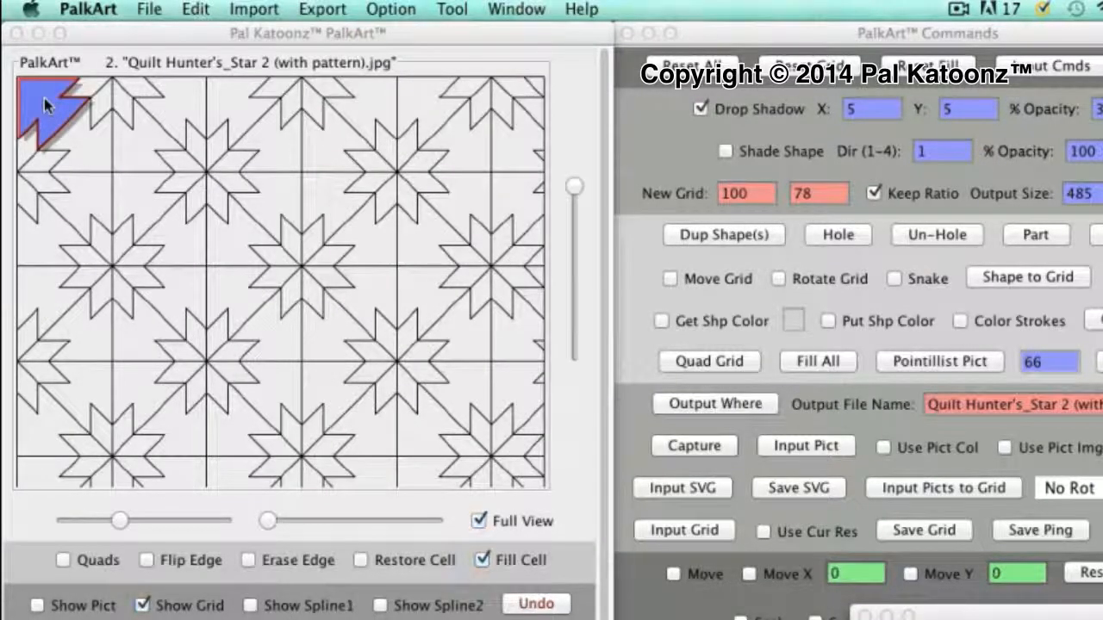
left_click(47, 162)
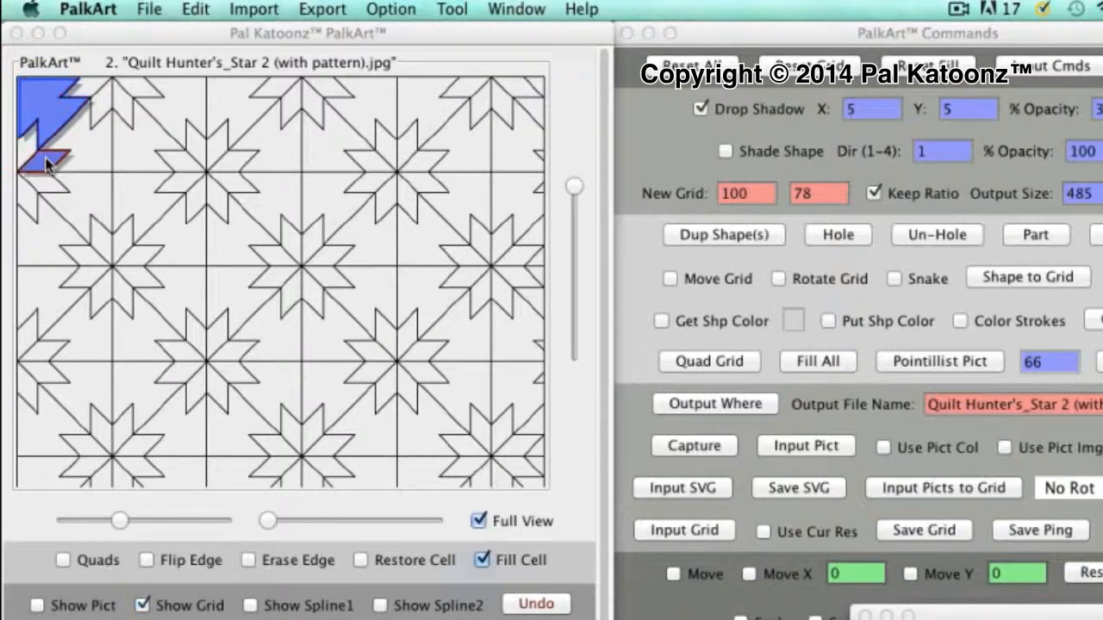
left_click(101, 107)
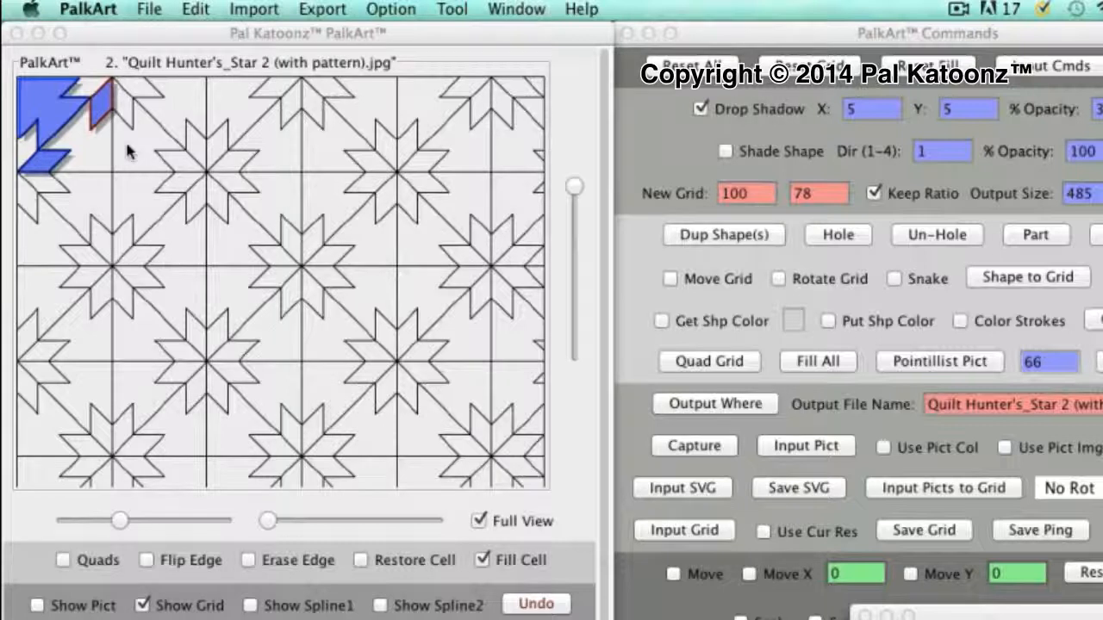
left_click(125, 139)
left_click(138, 86)
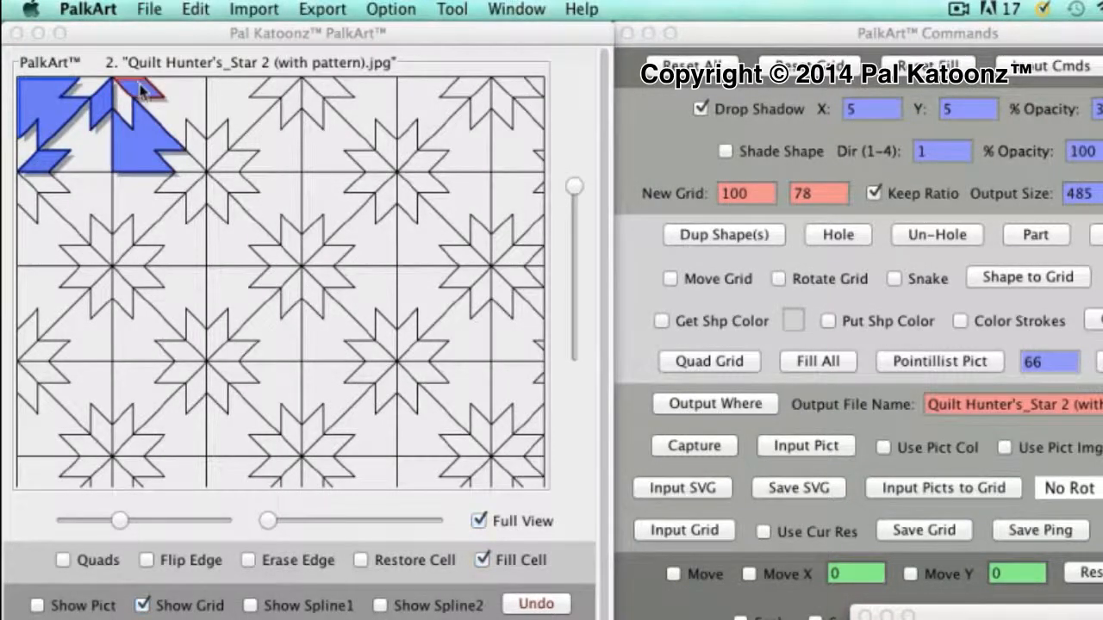
left_click(195, 150)
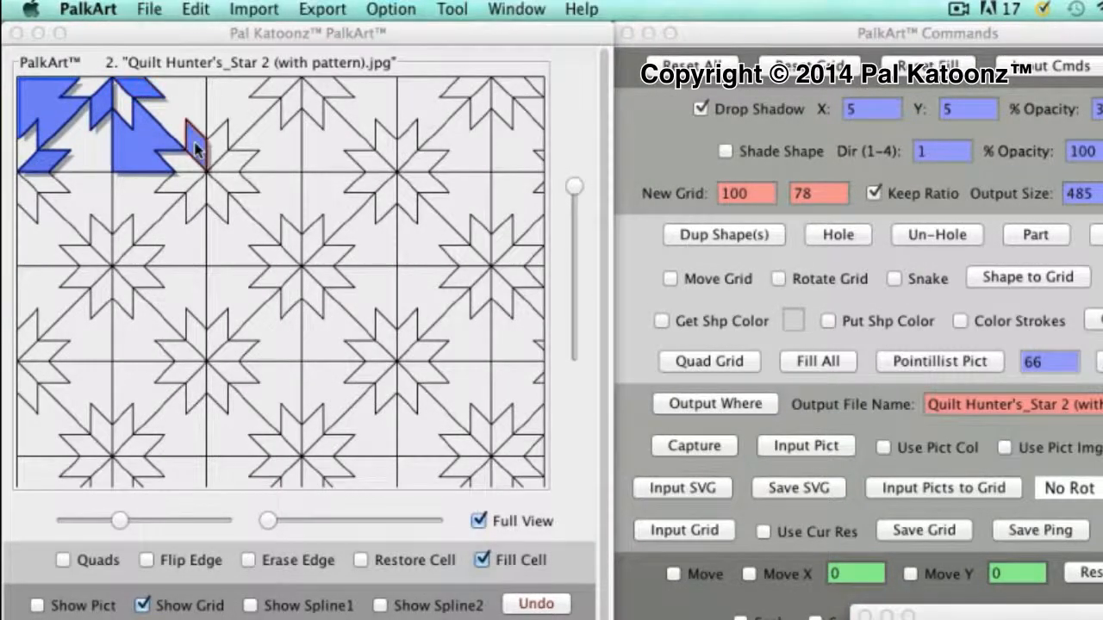
Fill alternating cells of the third and fourth star blocks in the grid's top row
left_click(218, 110)
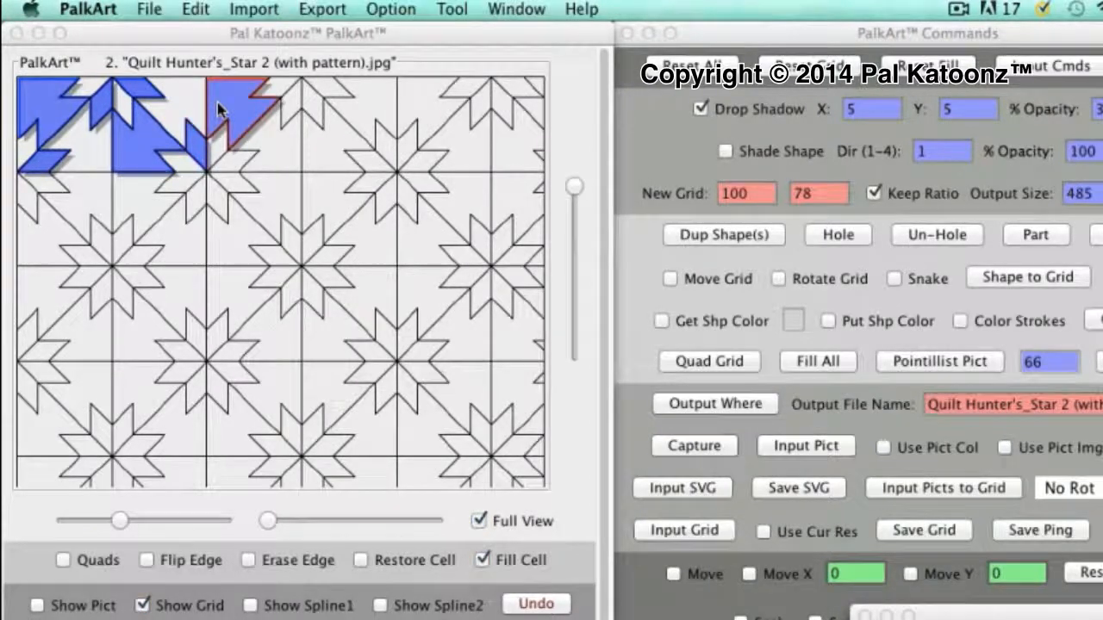
left_click(229, 165)
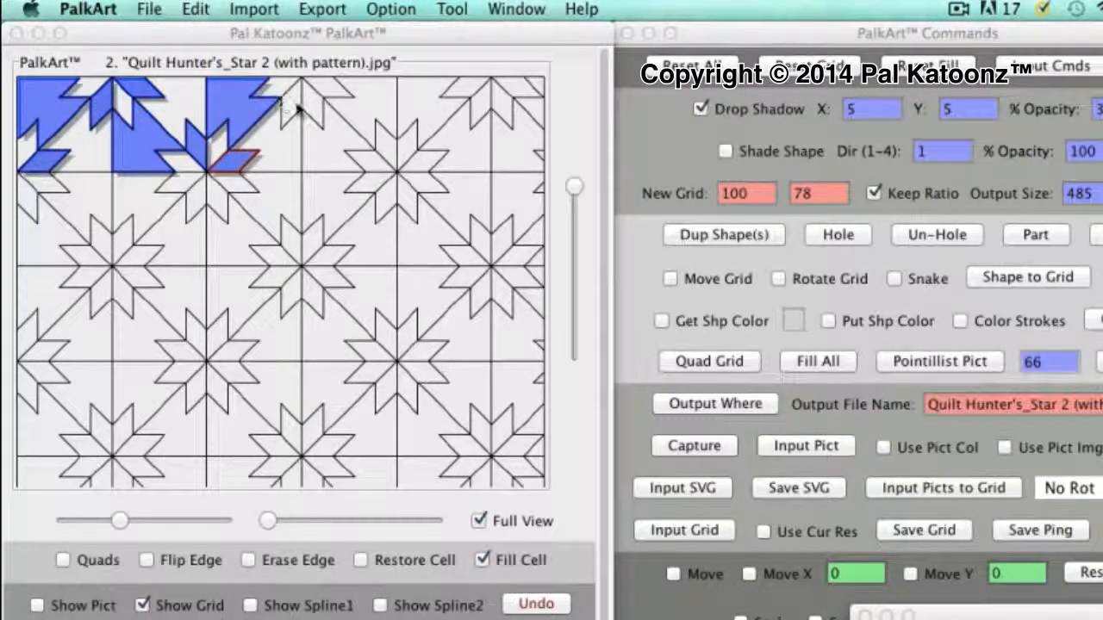
left_click(290, 102)
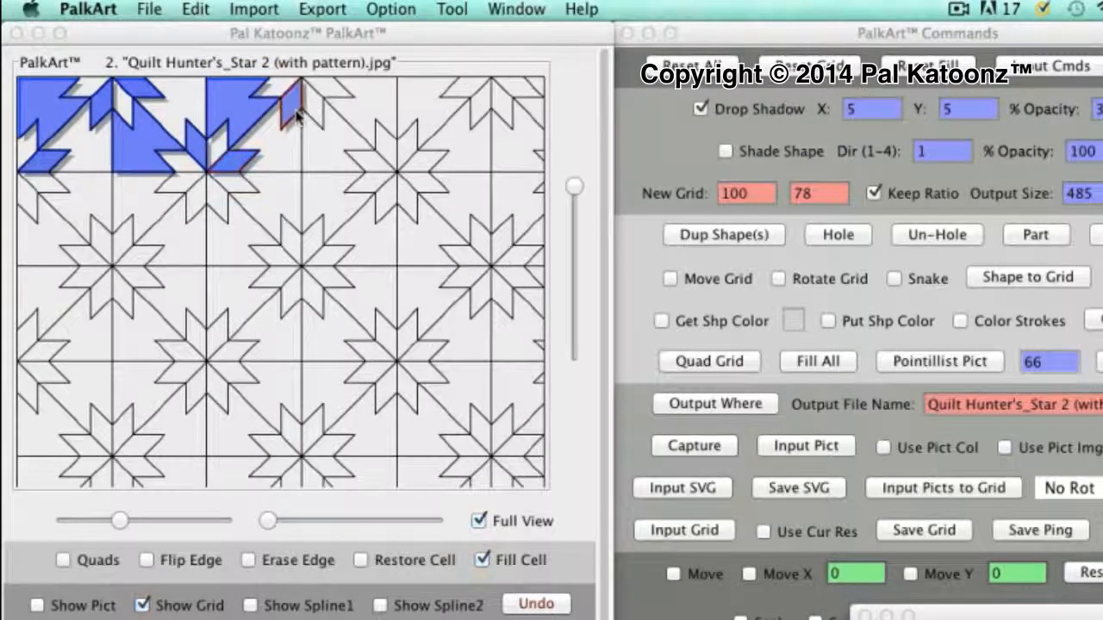
left_click(322, 148)
left_click(330, 93)
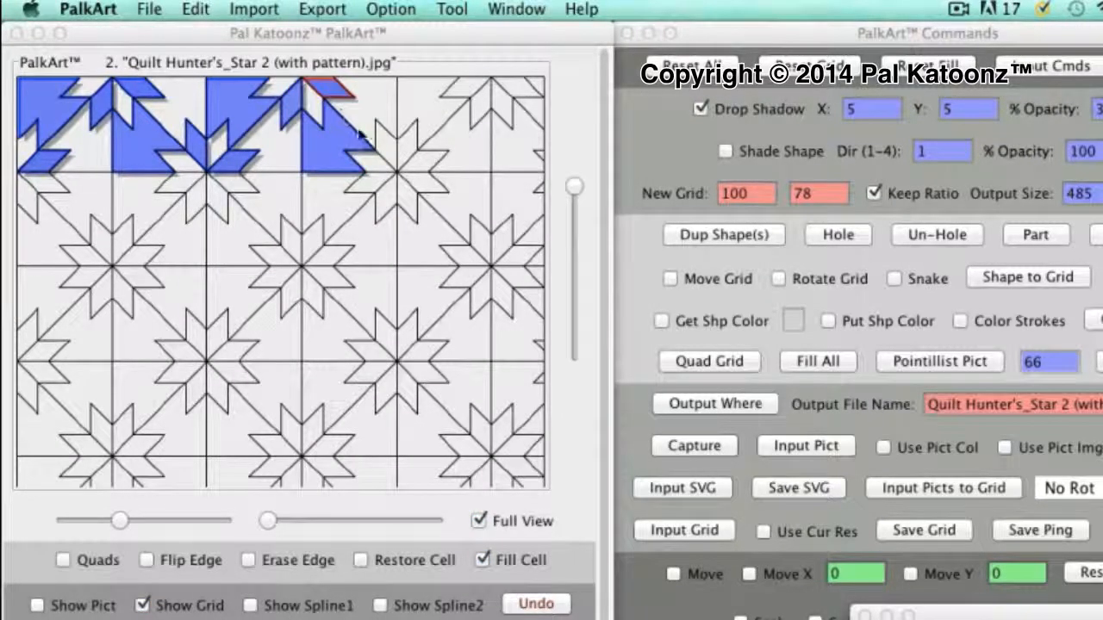
left_click(382, 147)
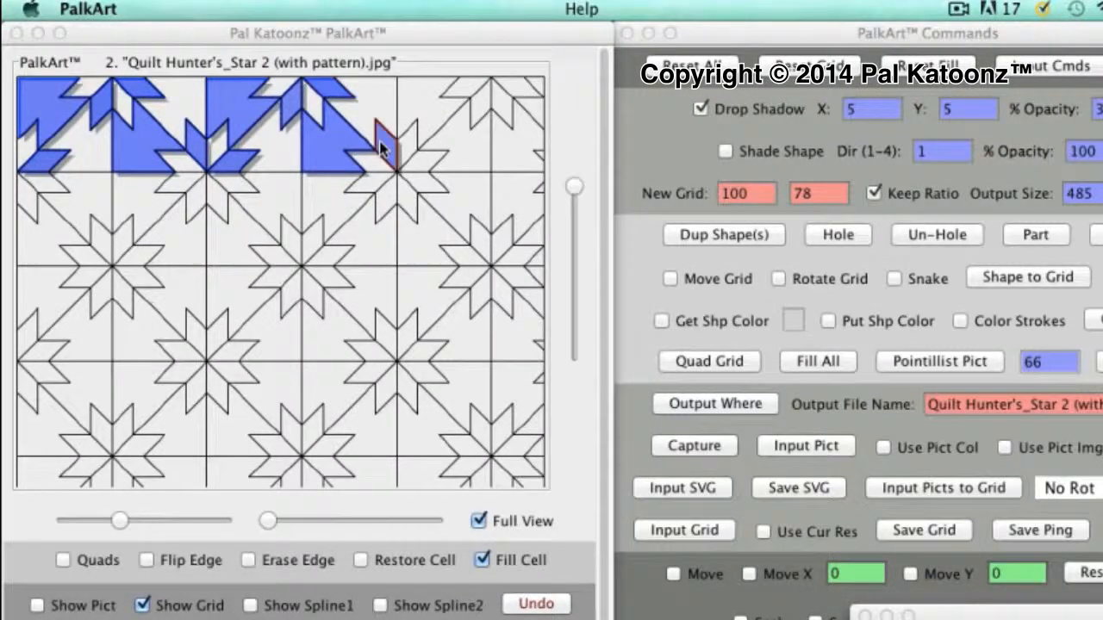
Fill alternating cells of the last two star blocks at the right end of the top row
left_click(423, 98)
left_click(481, 107)
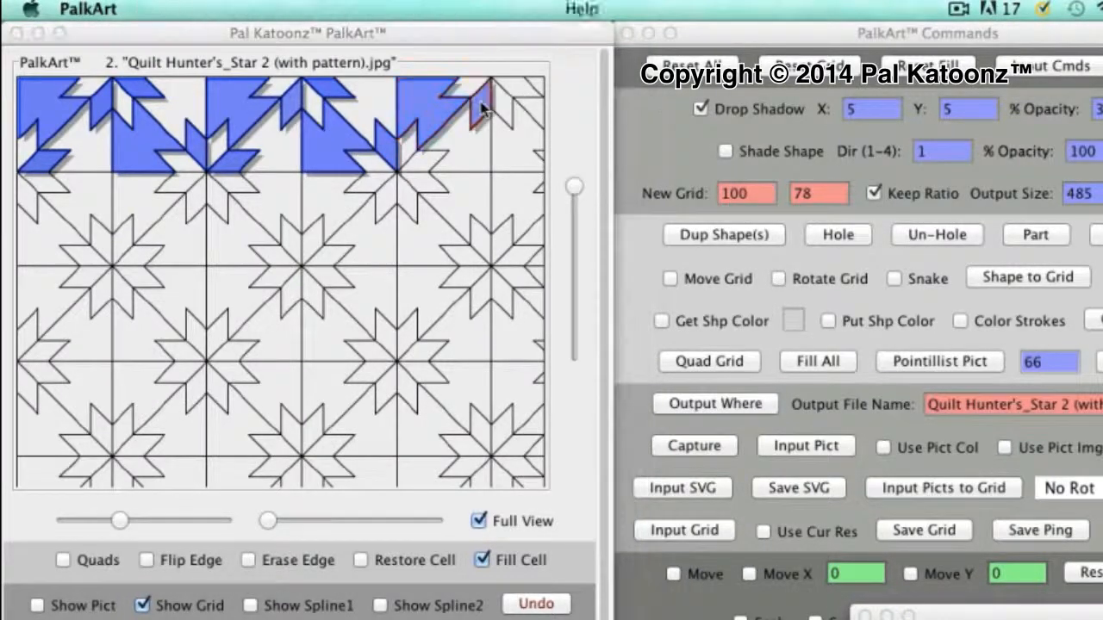
left_click(428, 163)
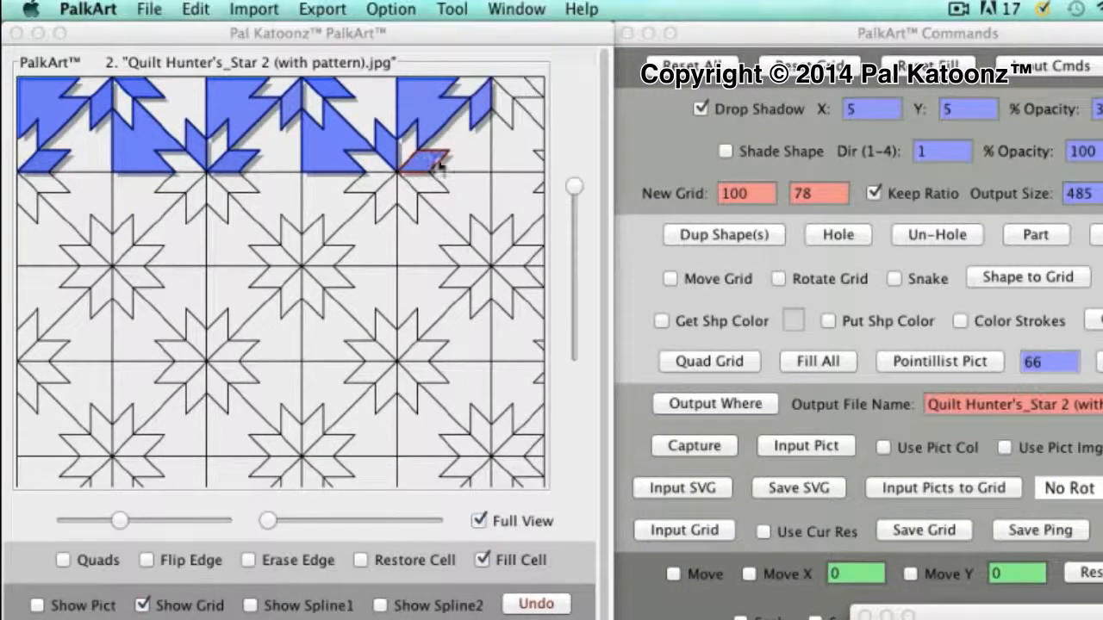
left_click(517, 157)
left_click(515, 96)
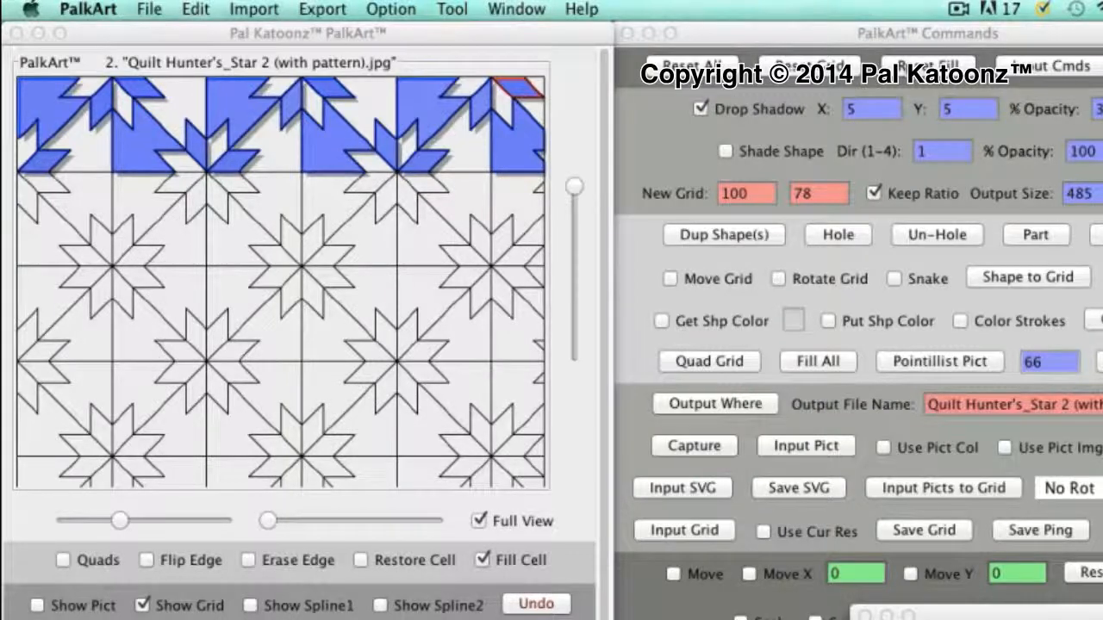
Reset the fills and import the SVG file "Quilt Hunter's_Star 2 (with holey pattern).svg"
left_click(928, 65)
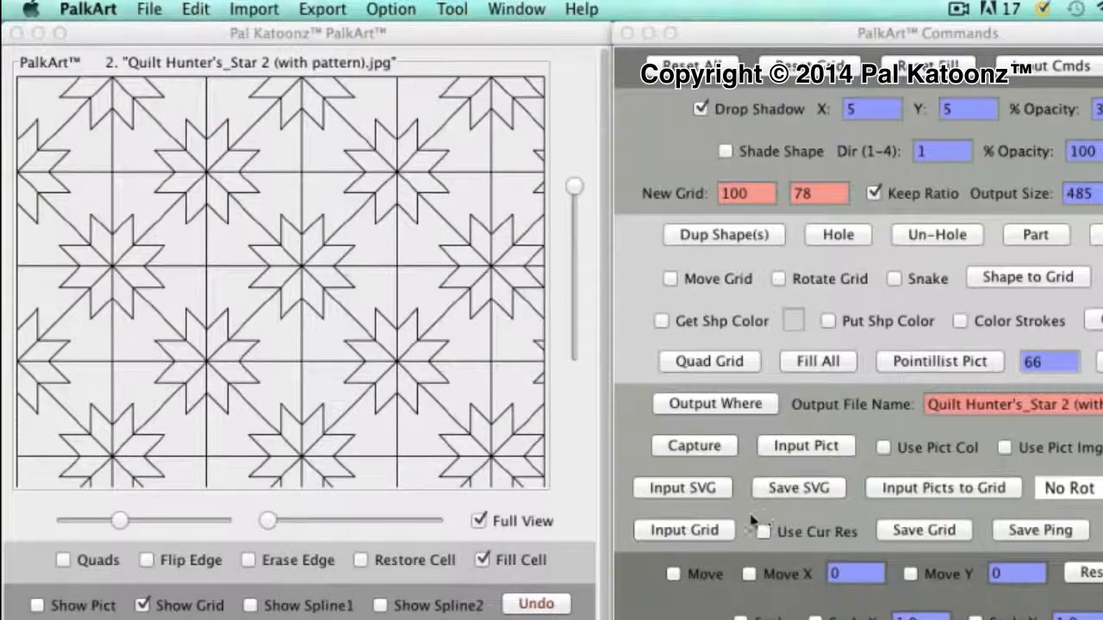
left_click(699, 489)
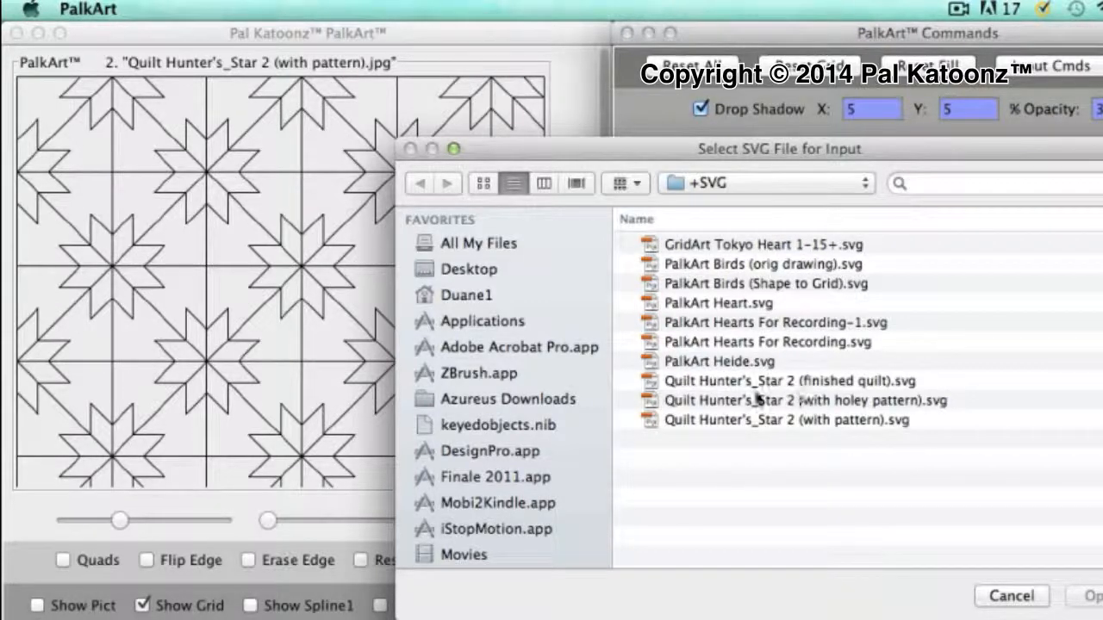
left_click(656, 403)
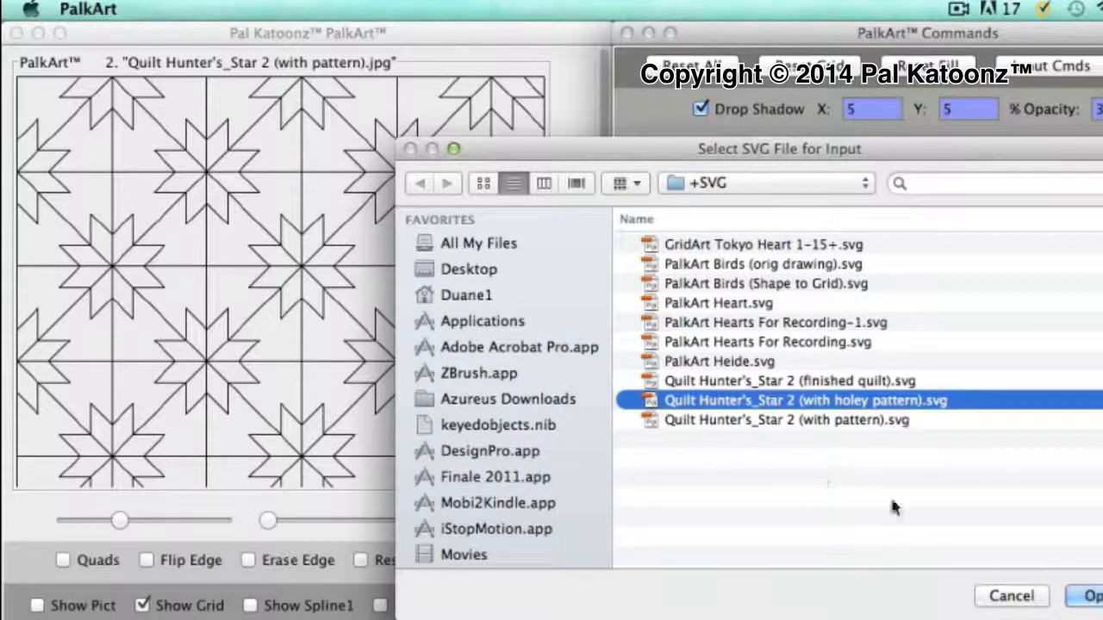
left_click(1084, 594)
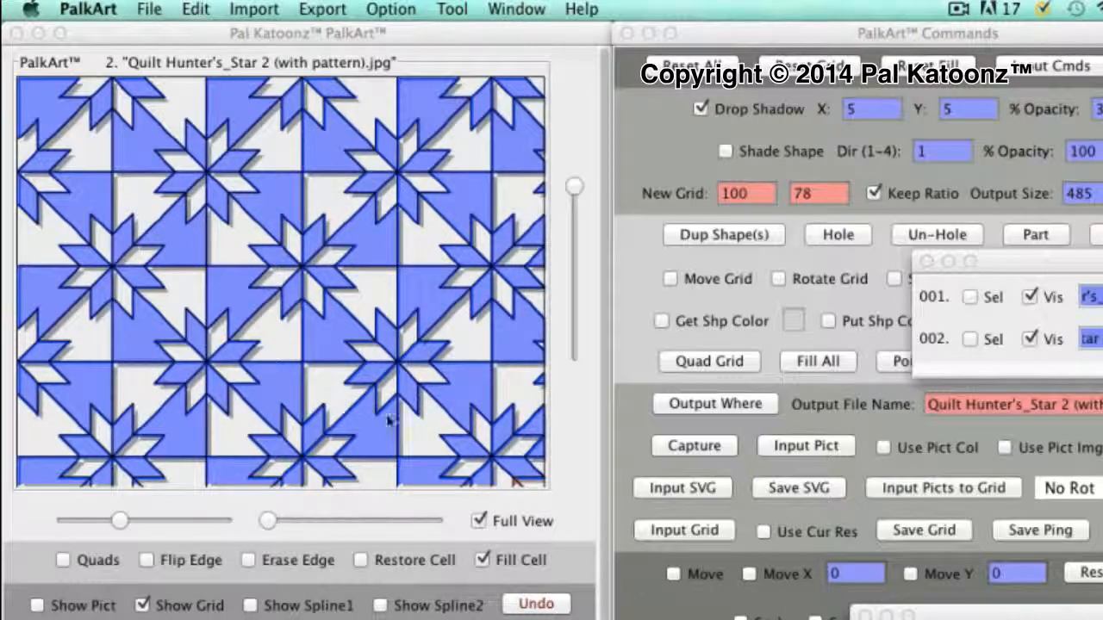
Show the picture instead of the grid and switch to picture 1, "Boat in Lake.jpg"
left_click_drag(1048, 615, 1102, 506)
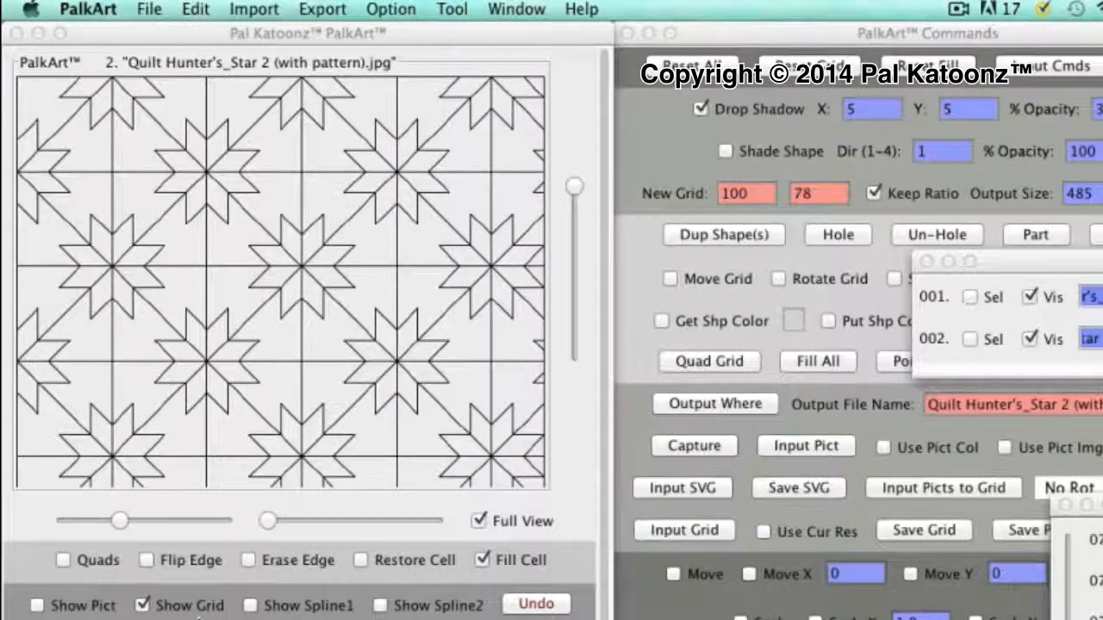
left_click(143, 605)
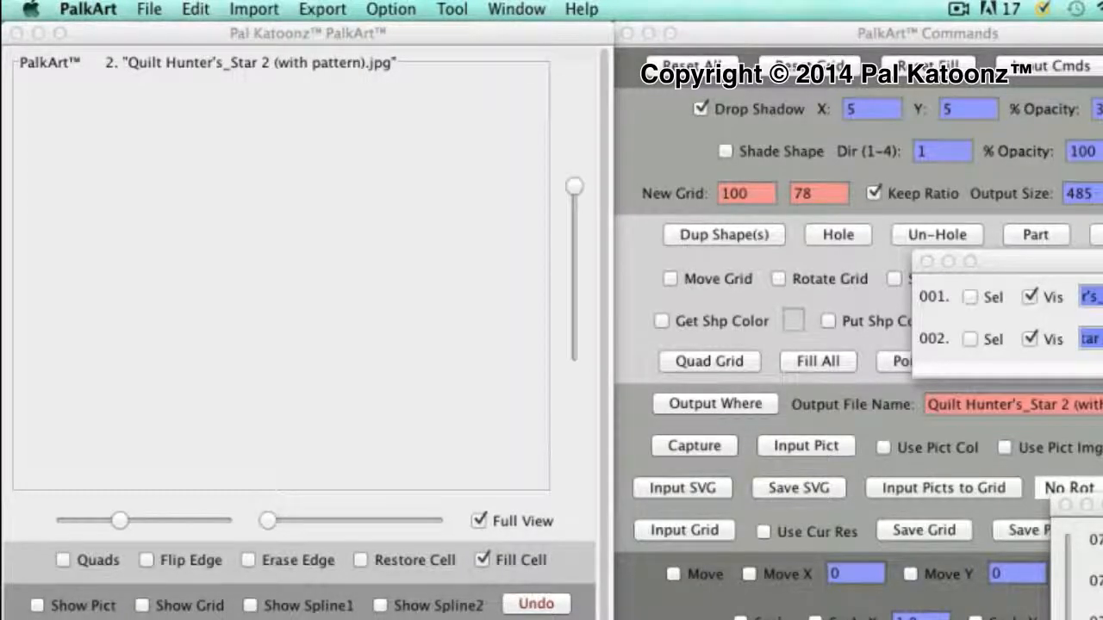
left_click(36, 606)
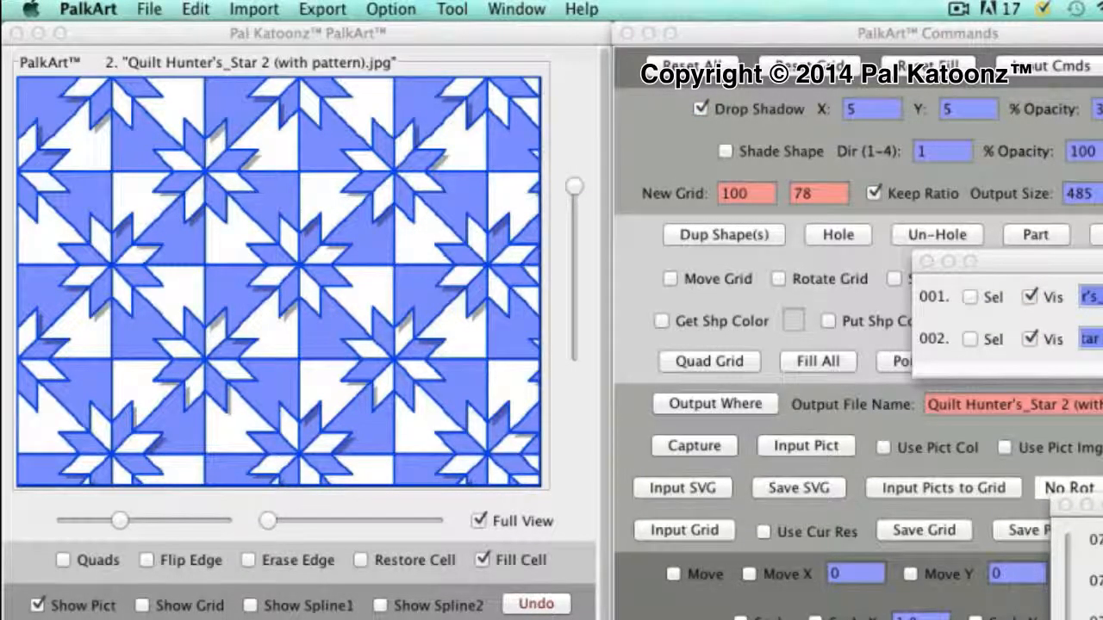
key("super+1")
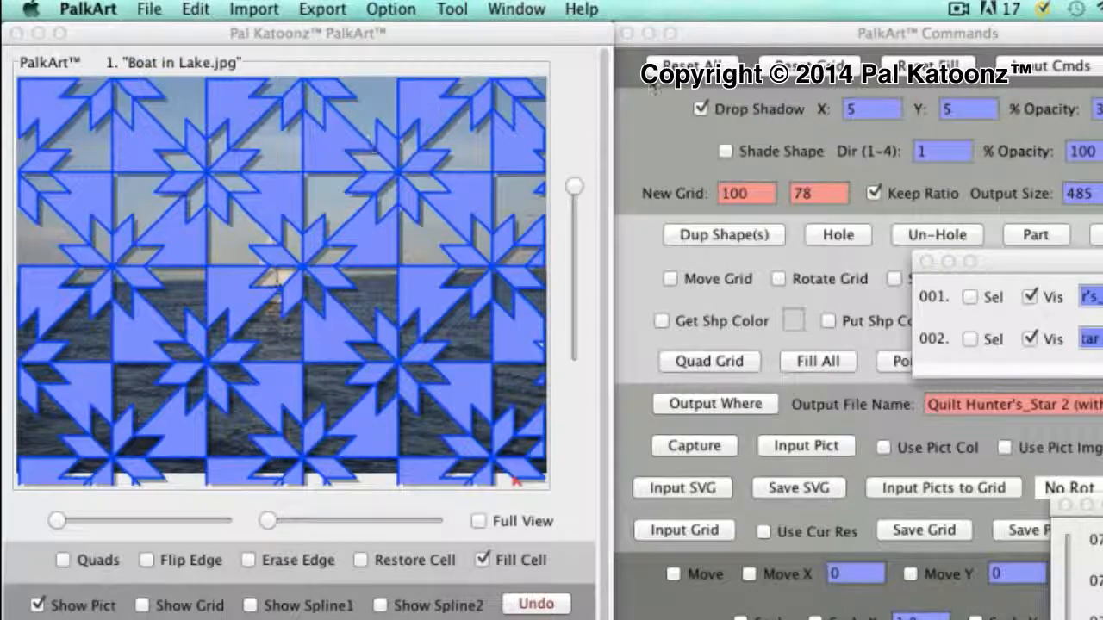
Reset the fills and import "Quilt Hunter's_Star 2 (with pattern).svg" over the boat picture
left_click(928, 65)
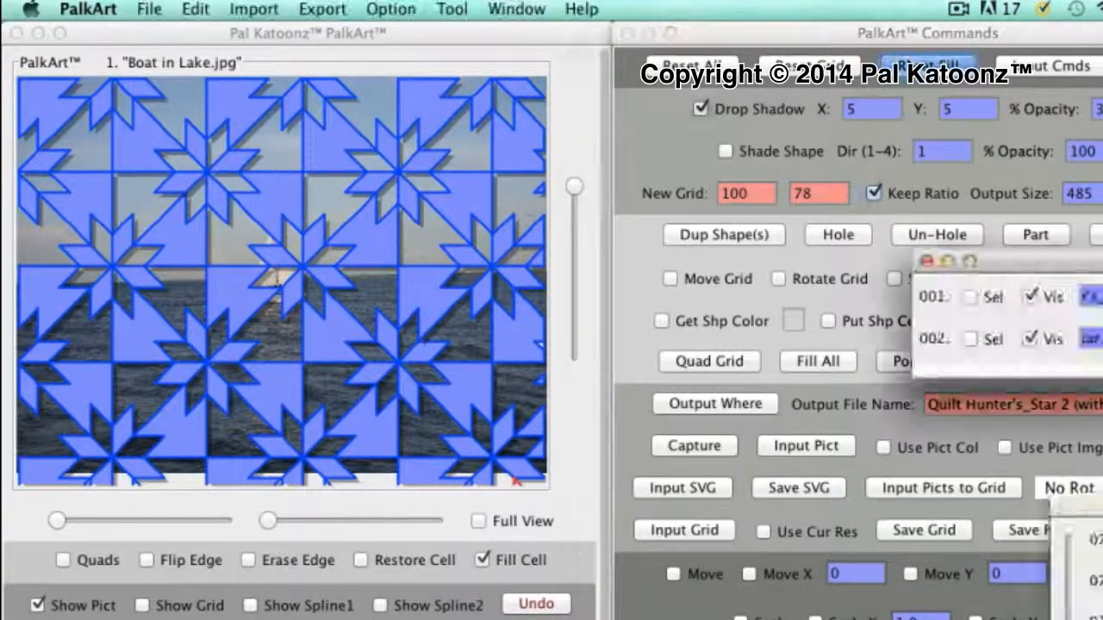
left_click(713, 494)
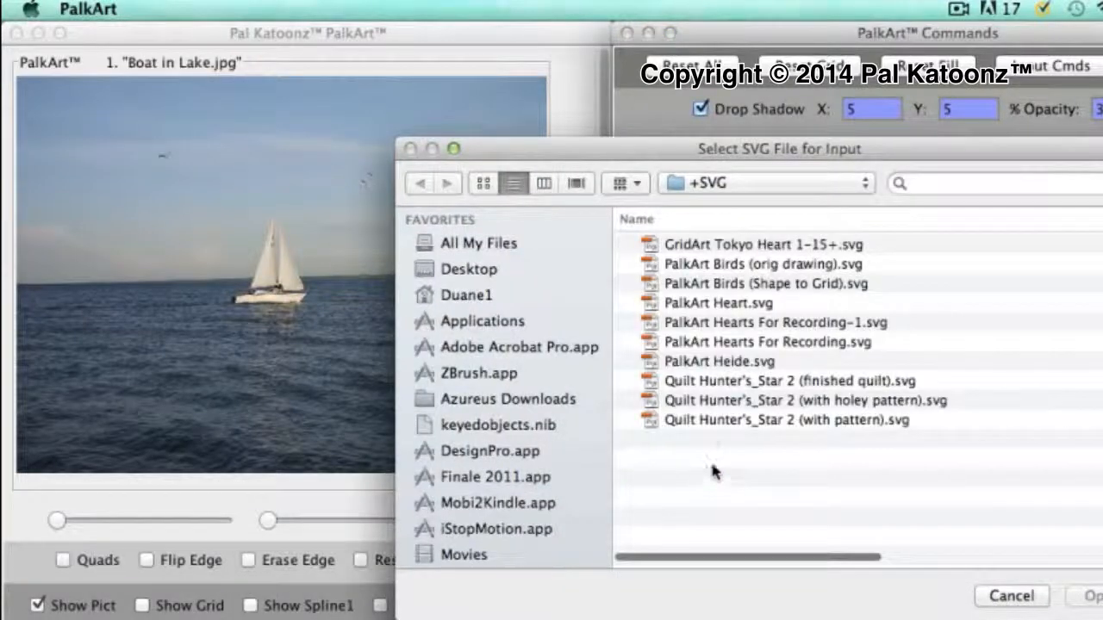
left_click(663, 420)
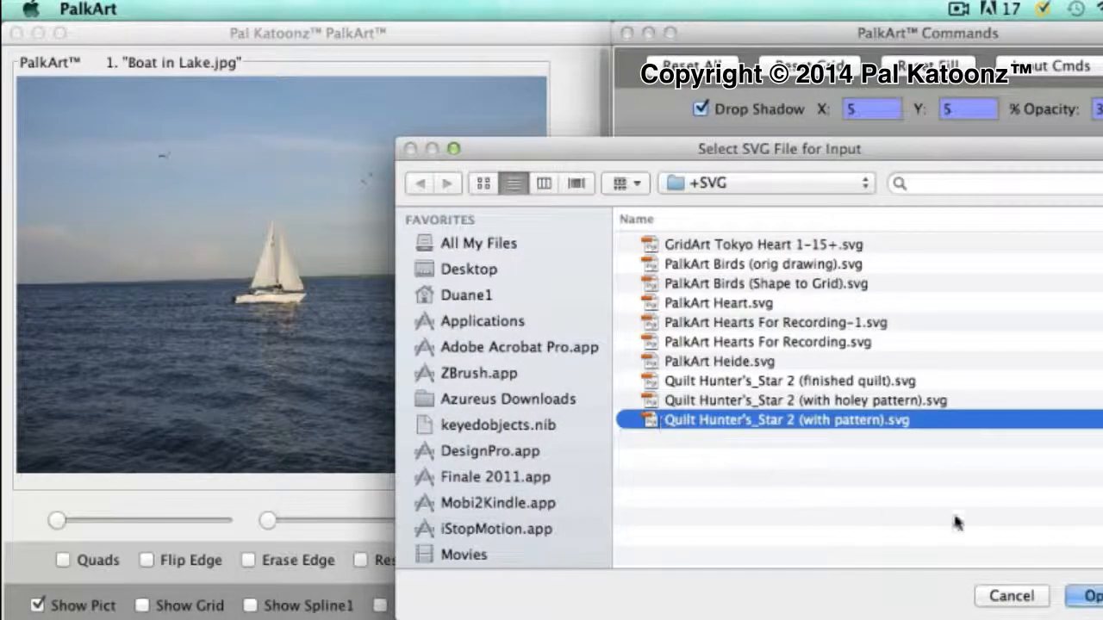
left_click(1087, 594)
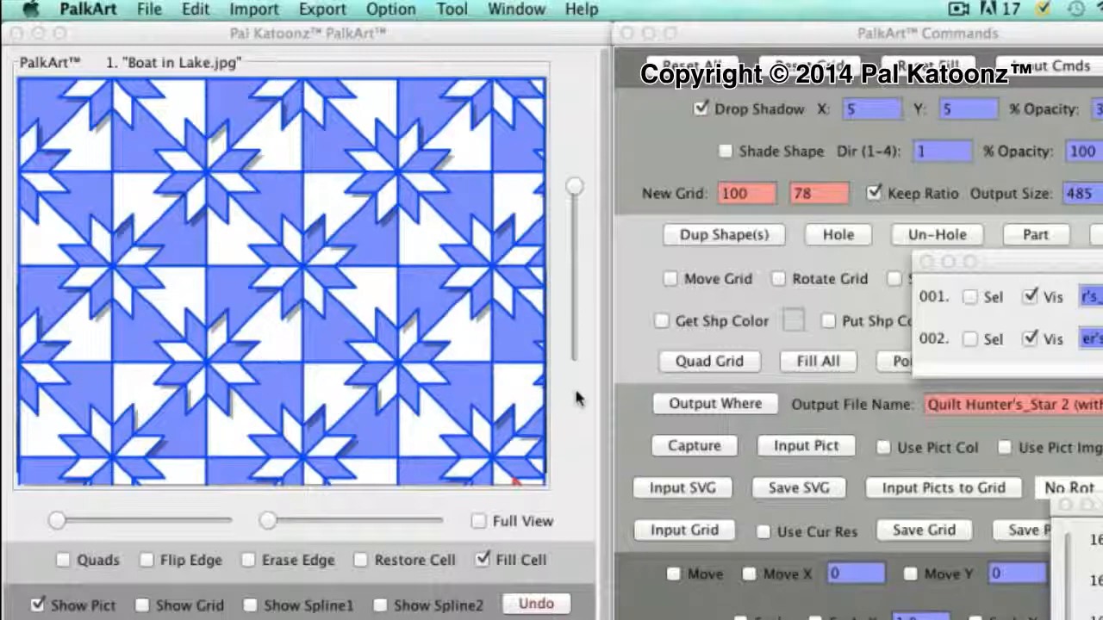
Open the About PalkArt window and move it over the canvas to view its quilt artwork
left_click(101, 10)
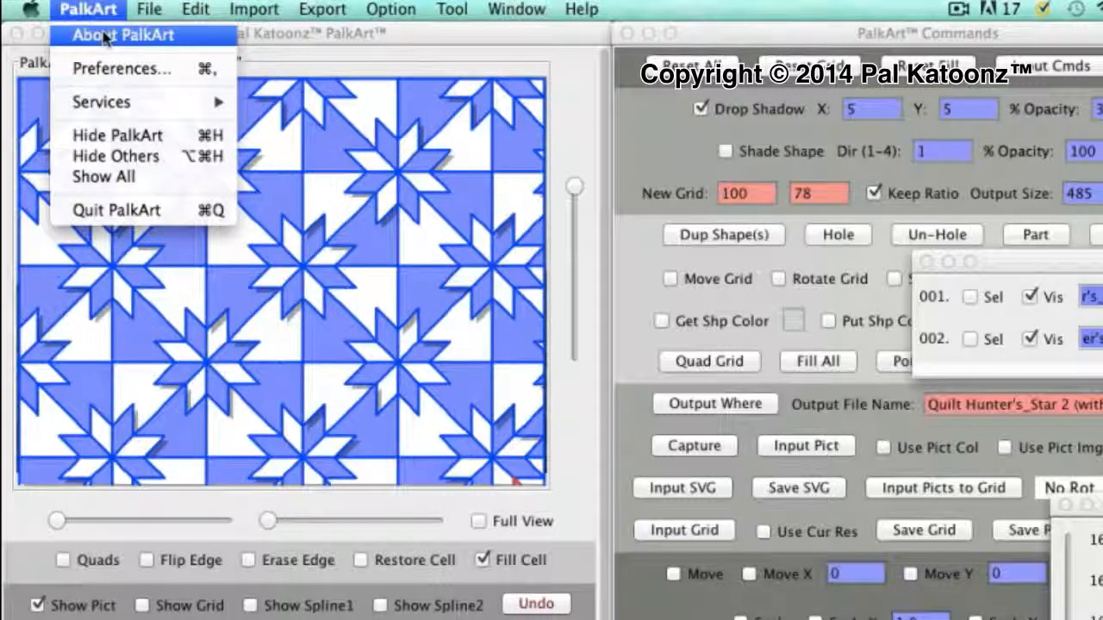
left_click(104, 36)
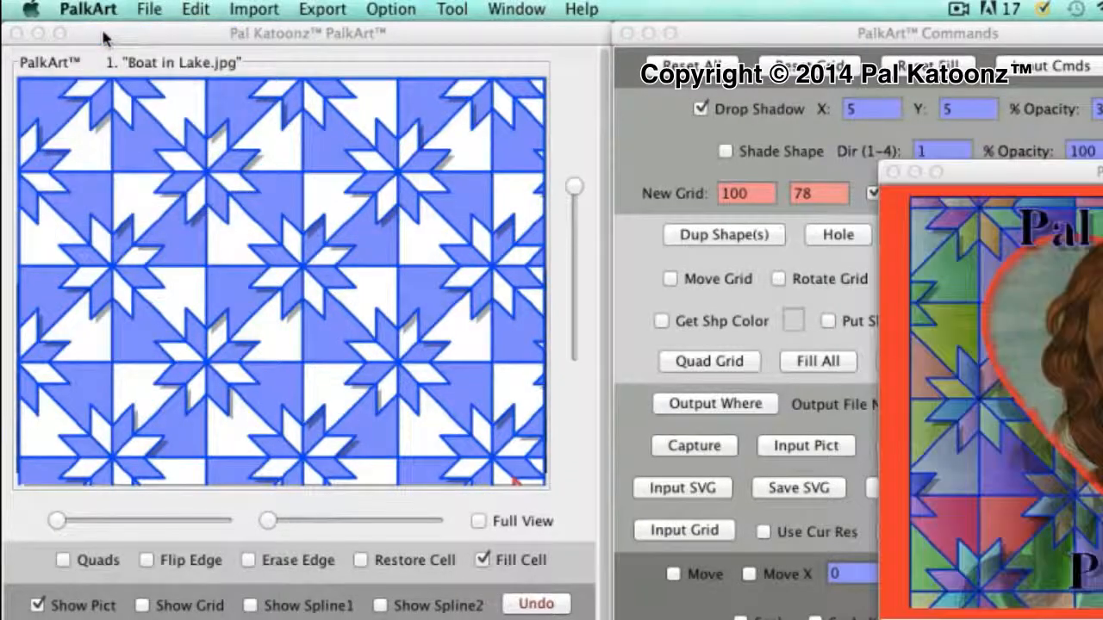
left_click_drag(1102, 173, 511, 165)
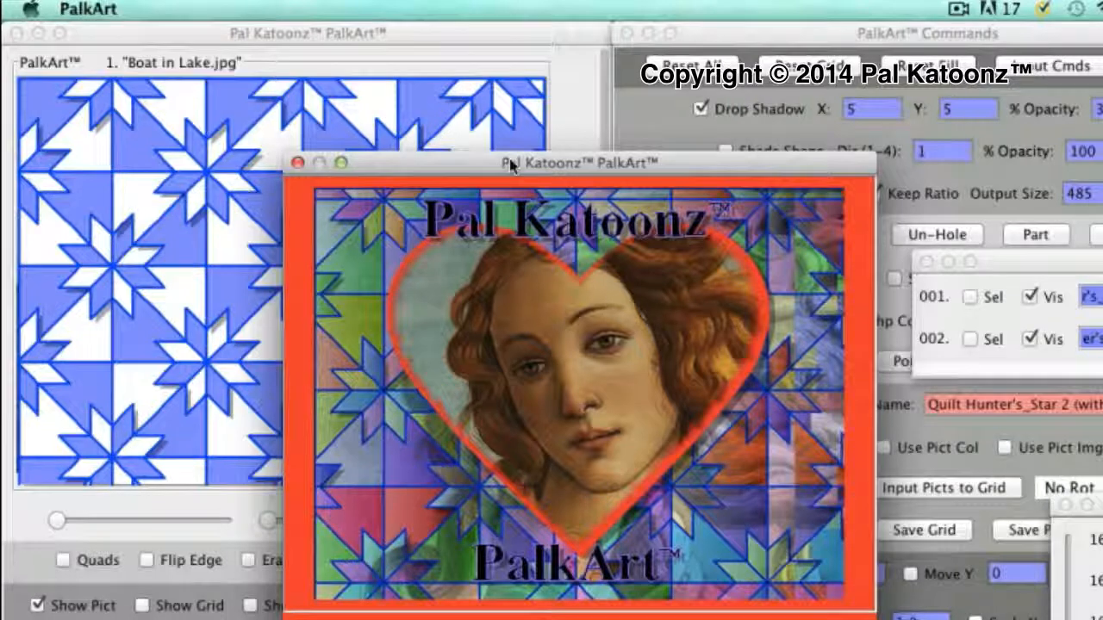